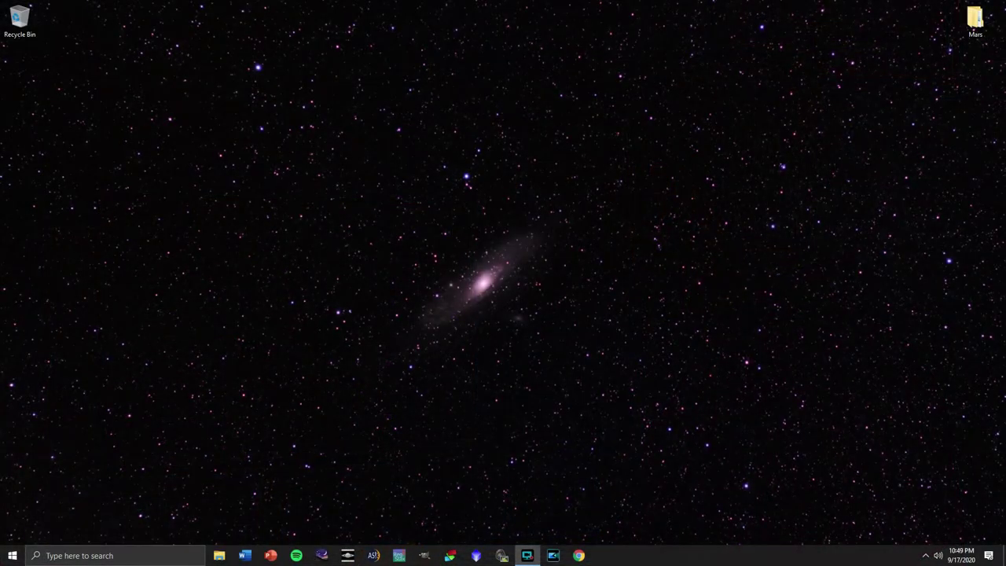
- Play the MVI_7971 clip from the ISO 200 folder inside Mars at full screen, and close the player
double_click(975, 20)
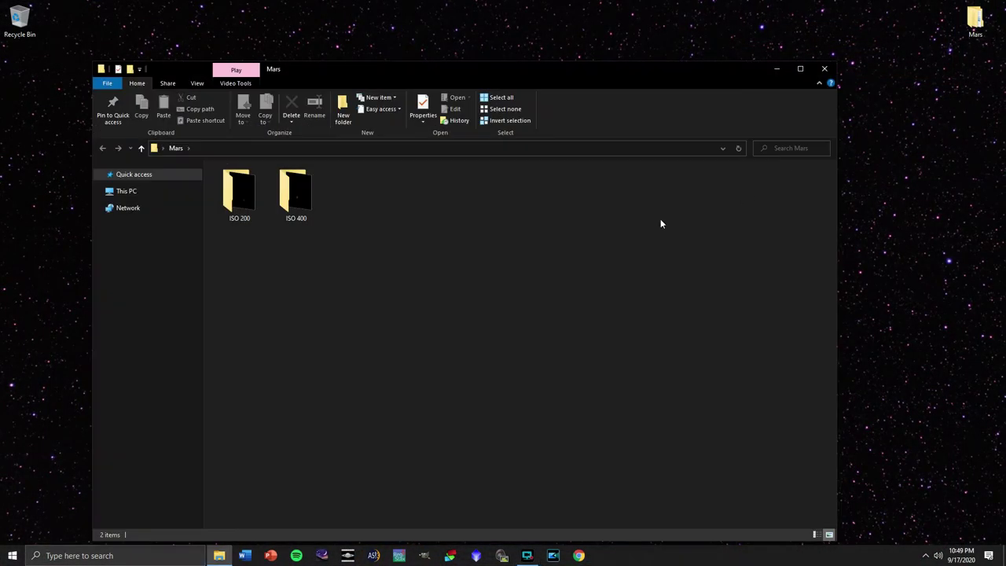
double_click(239, 195)
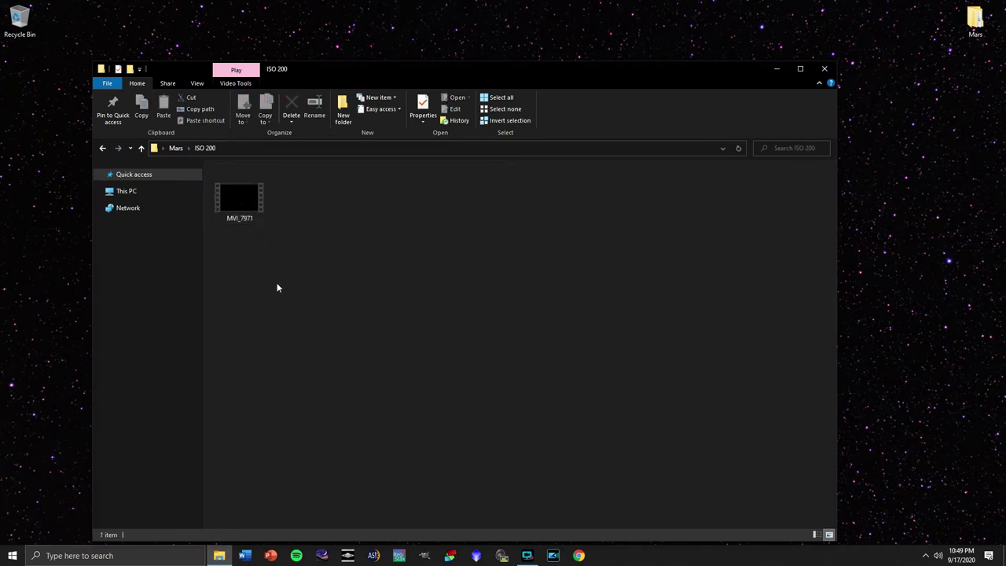
left_click(243, 211)
double_click(244, 210)
double_click(427, 262)
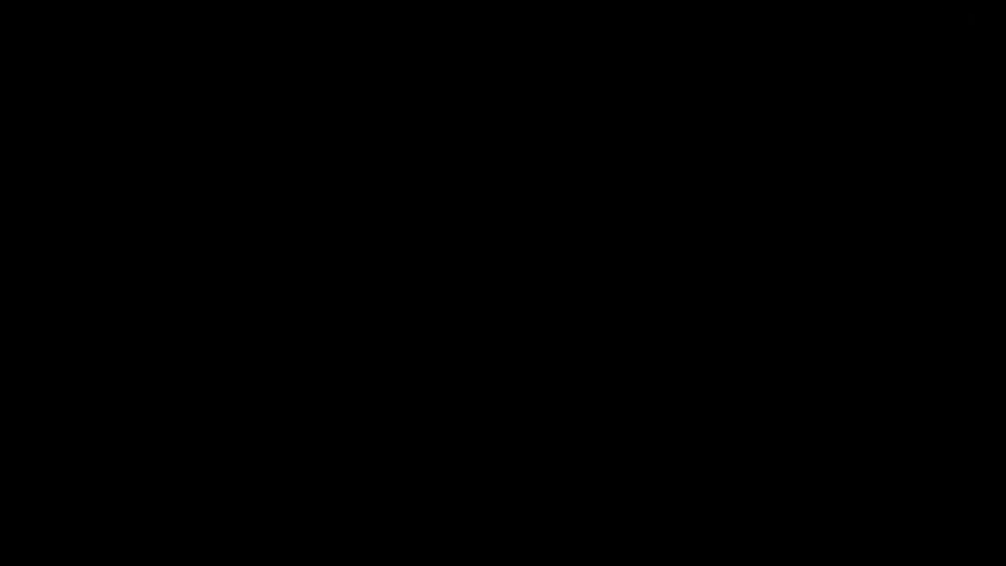
left_click(419, 507)
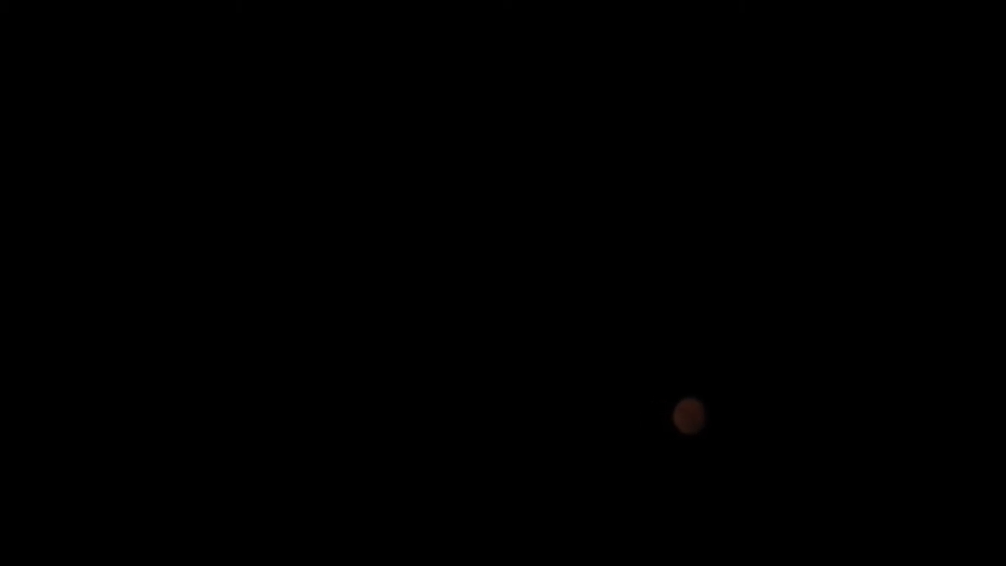
double_click(461, 310)
left_click(624, 141)
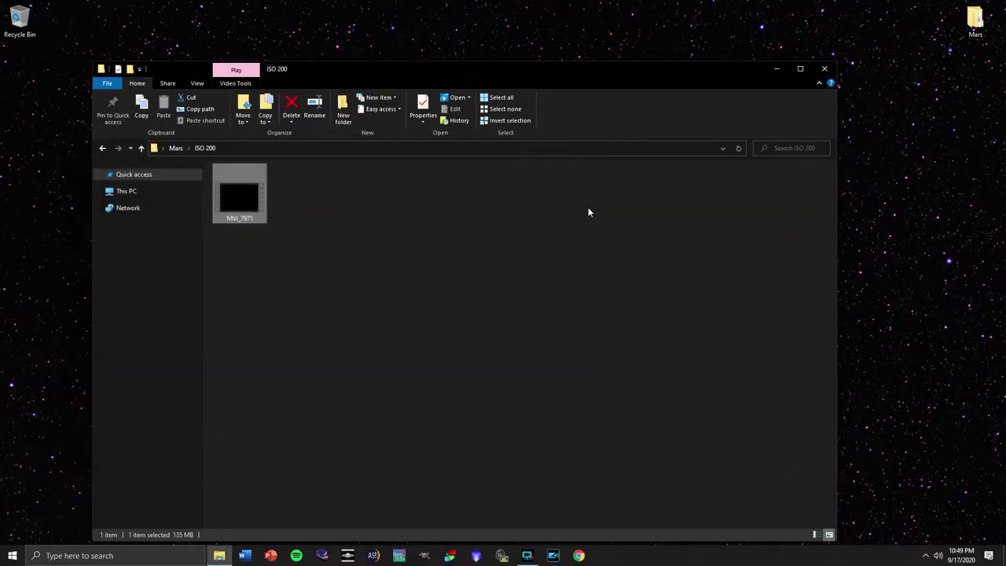
- Play the MVI_7969 clip from the ISO 400 folder at full screen, and close the player and the folder window
left_click(102, 149)
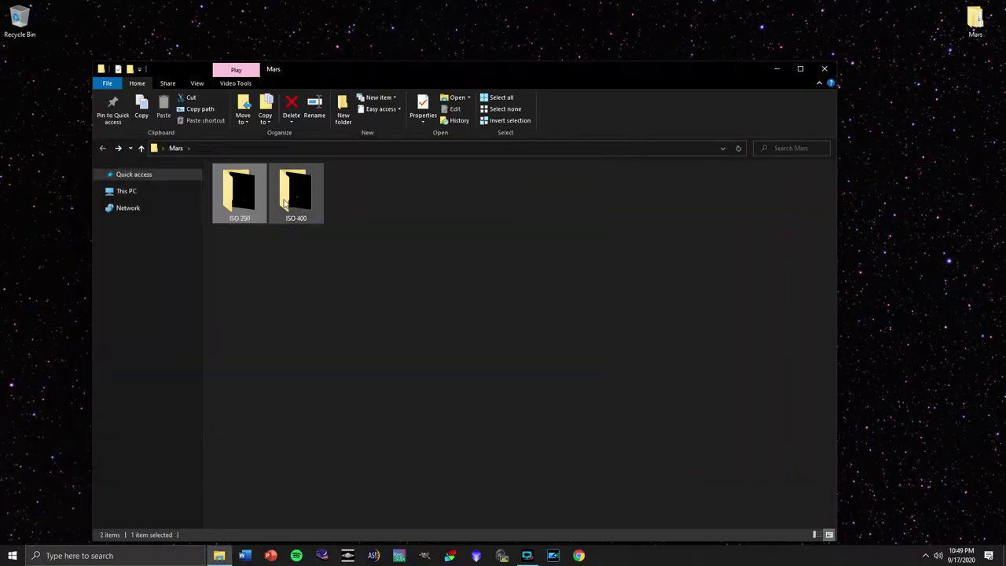
double_click(289, 196)
left_click(247, 203)
double_click(248, 203)
double_click(462, 267)
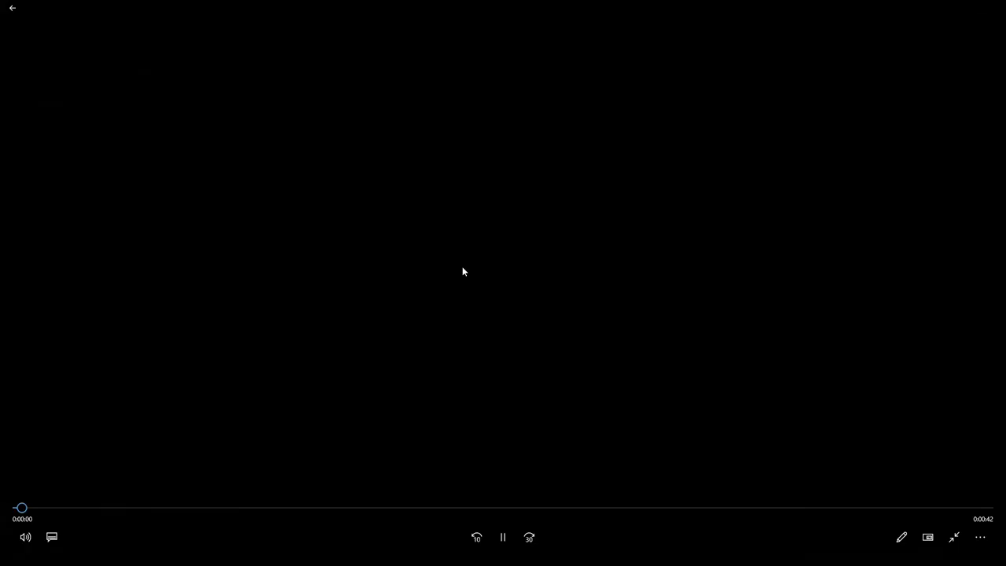
left_click(355, 509)
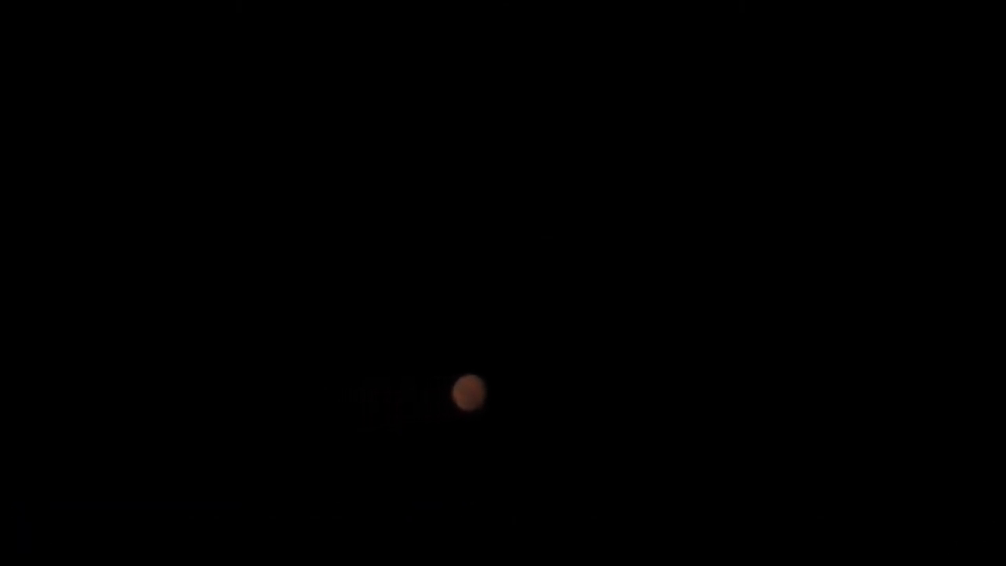
double_click(802, 306)
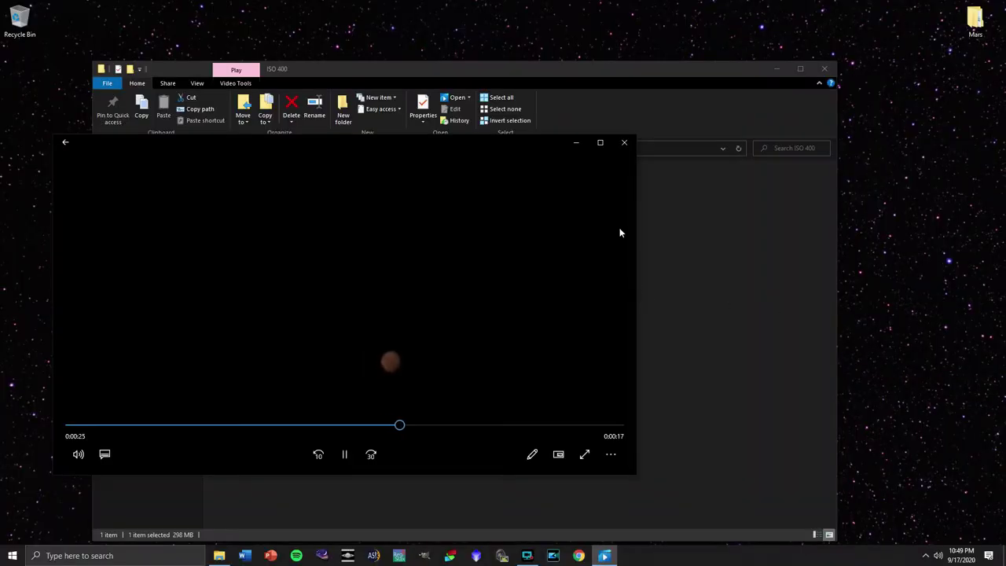
left_click(624, 142)
left_click(485, 239)
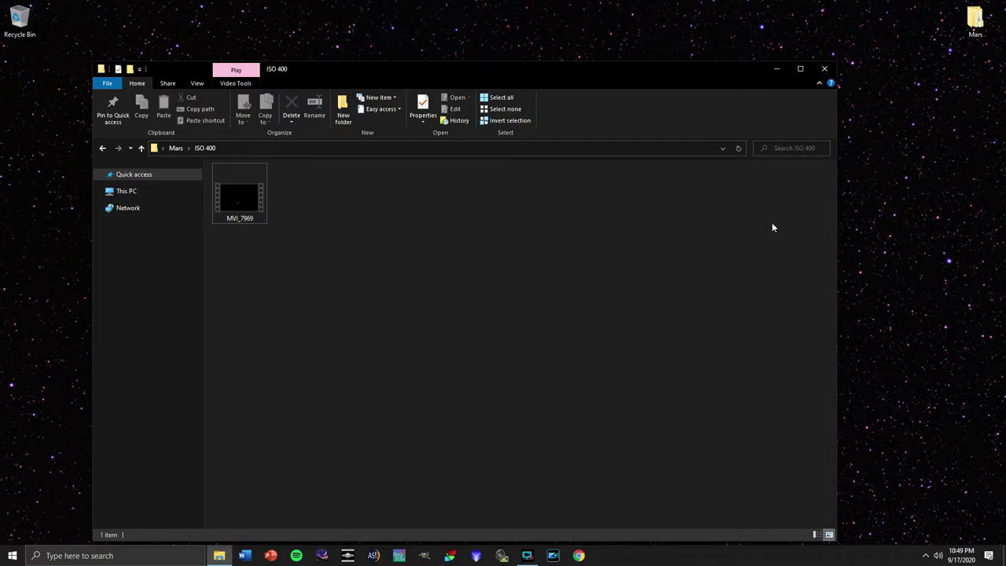
left_click(825, 70)
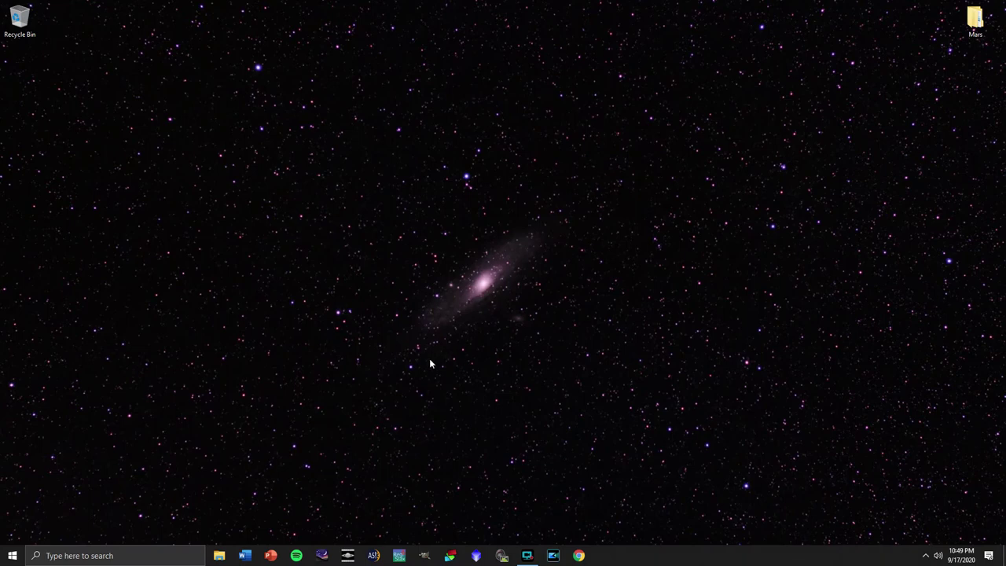
- Load MVI_7969 from the ISO 400 folder into PIPP as the source file and optimise the options for Planetary
left_click(354, 556)
left_click(501, 90)
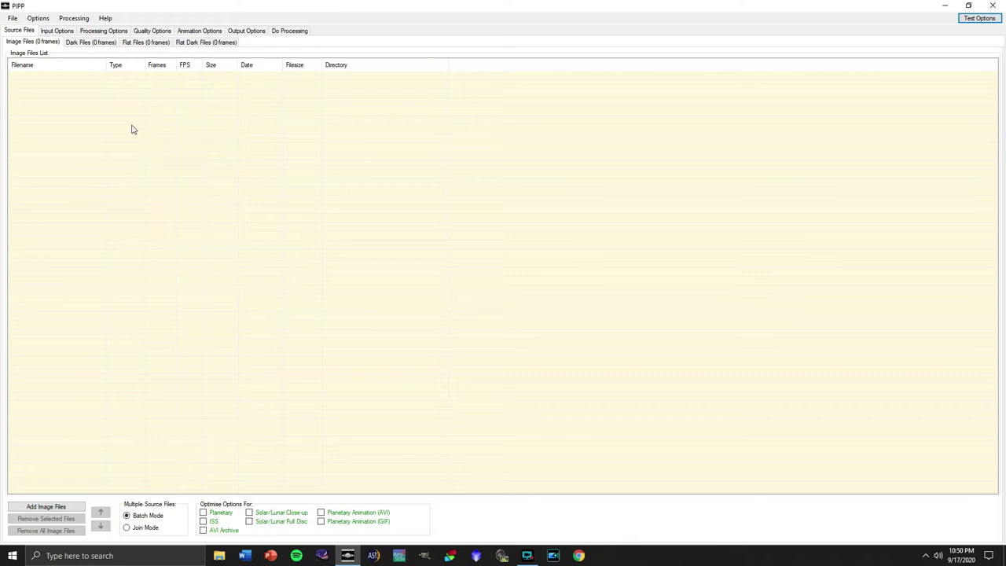
left_click(10, 19)
left_click(36, 33)
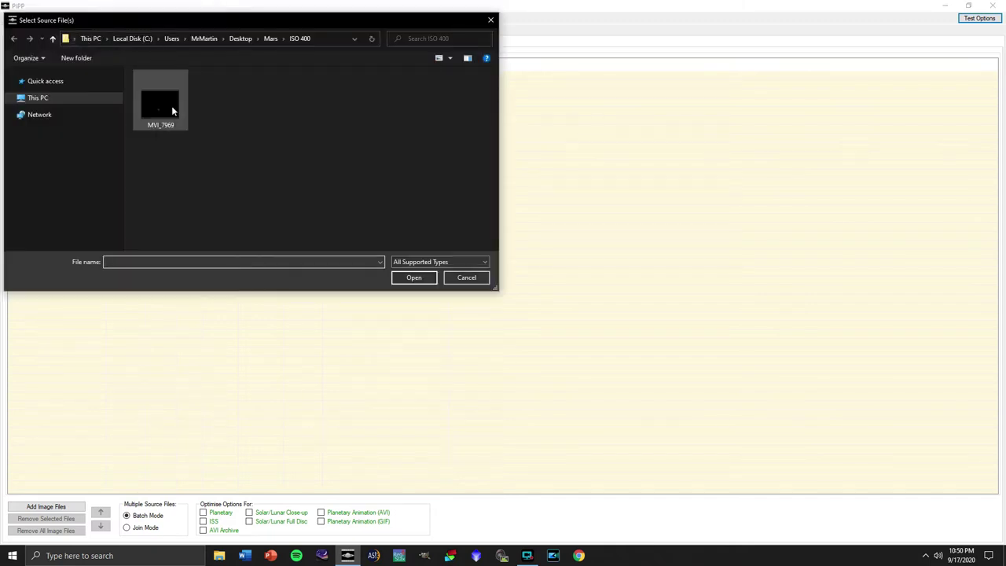
double_click(152, 108)
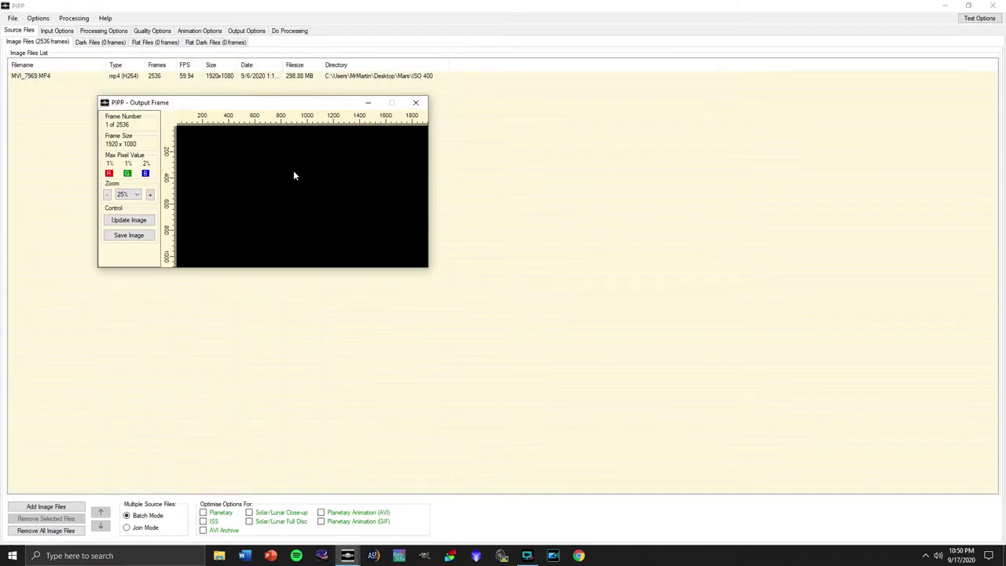
left_click(415, 102)
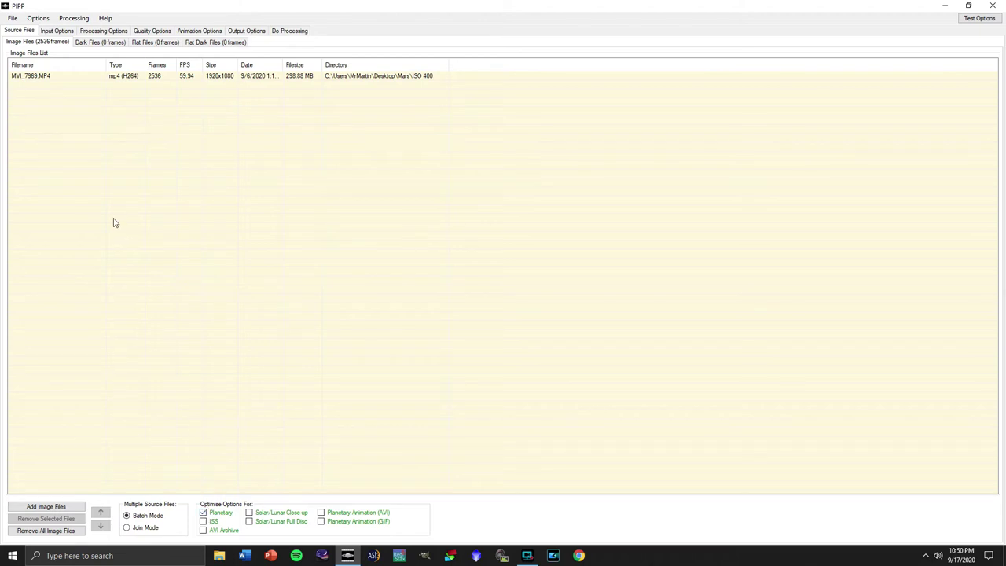
- Review PIPP's input, processing, quality, animation and output options, including object detection and the AVI output settings
left_click(59, 31)
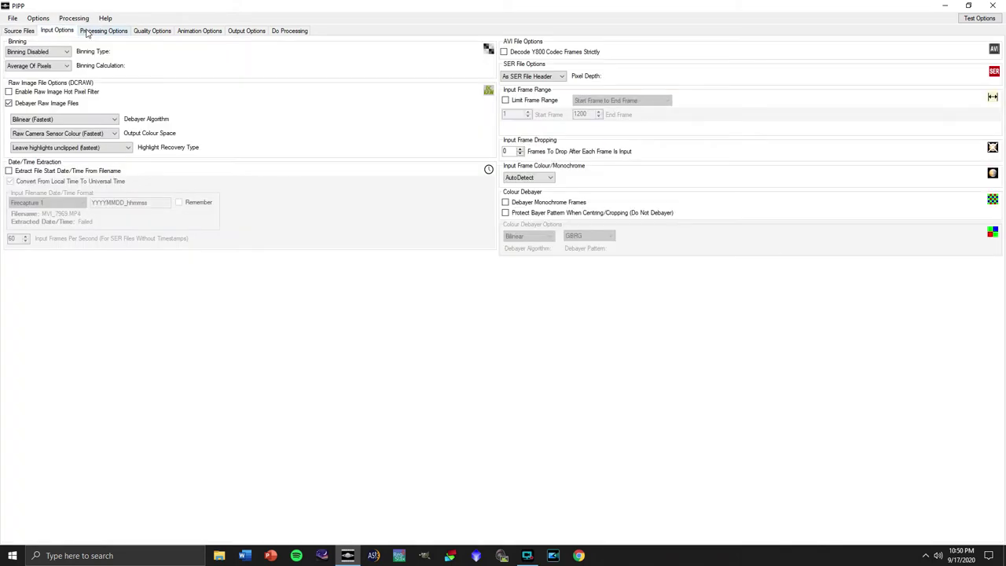
left_click(93, 31)
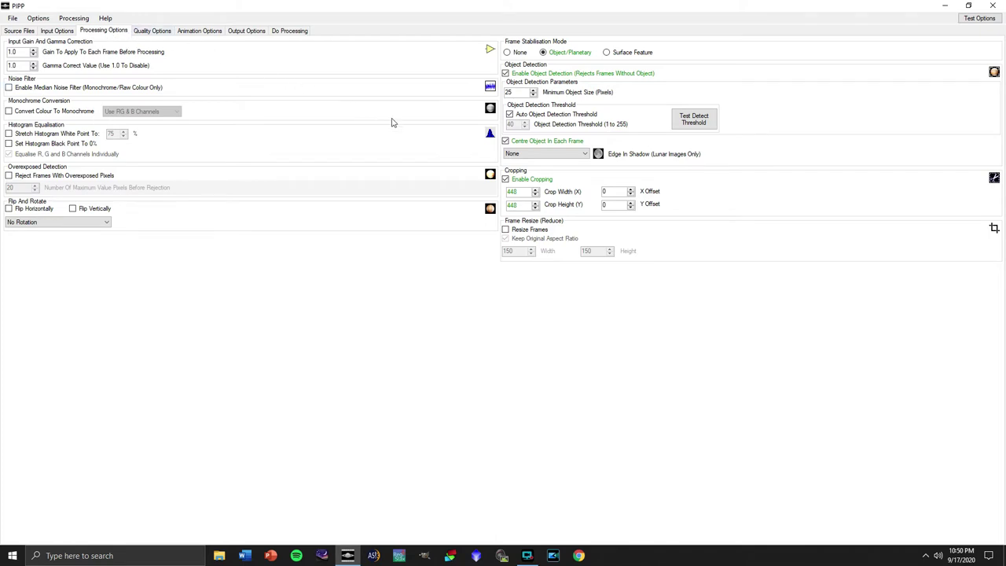
left_click(510, 114)
left_click(160, 34)
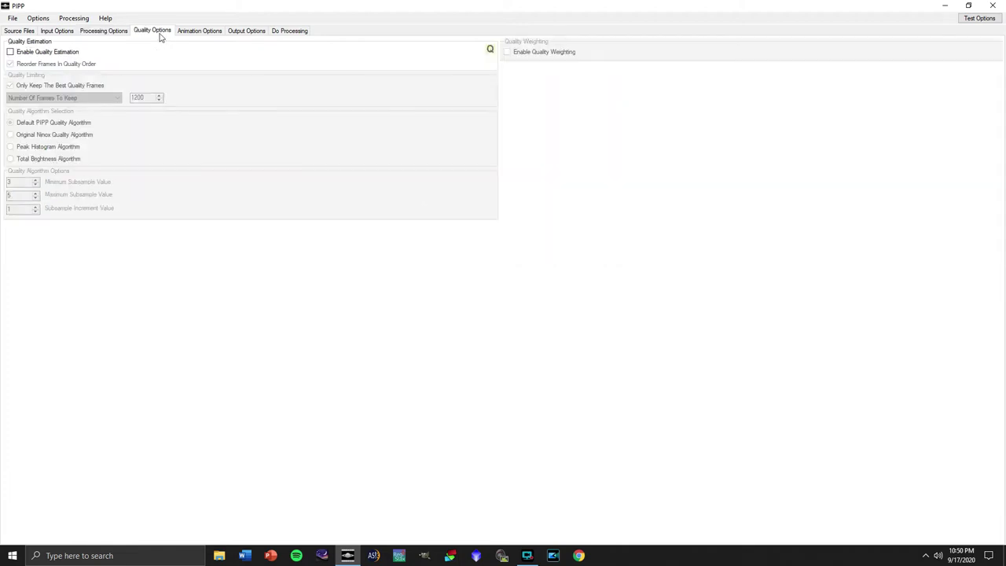
left_click(189, 33)
left_click(247, 33)
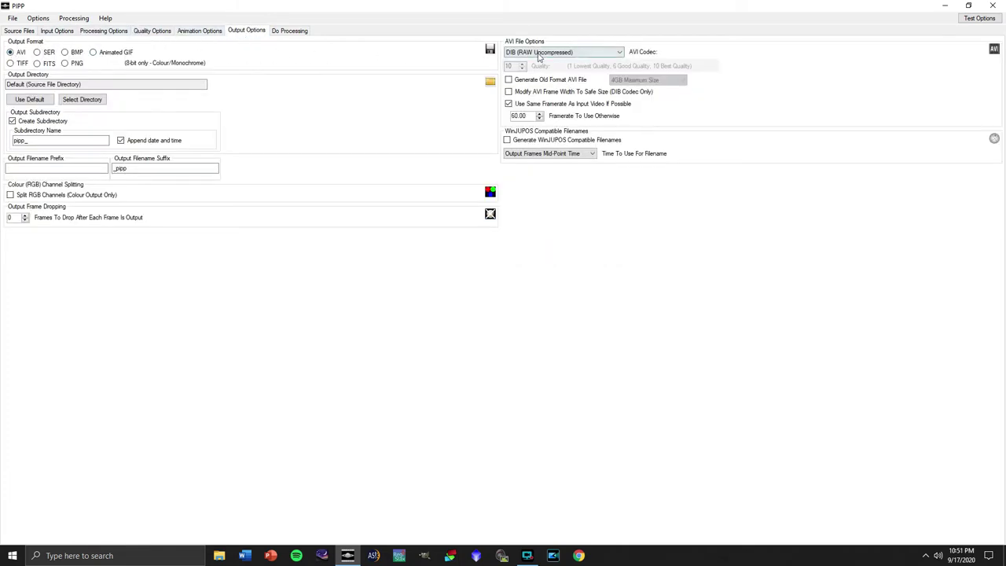
- Process the loaded MVI_7969 video with the planetary settings and close PIPP
left_click(301, 35)
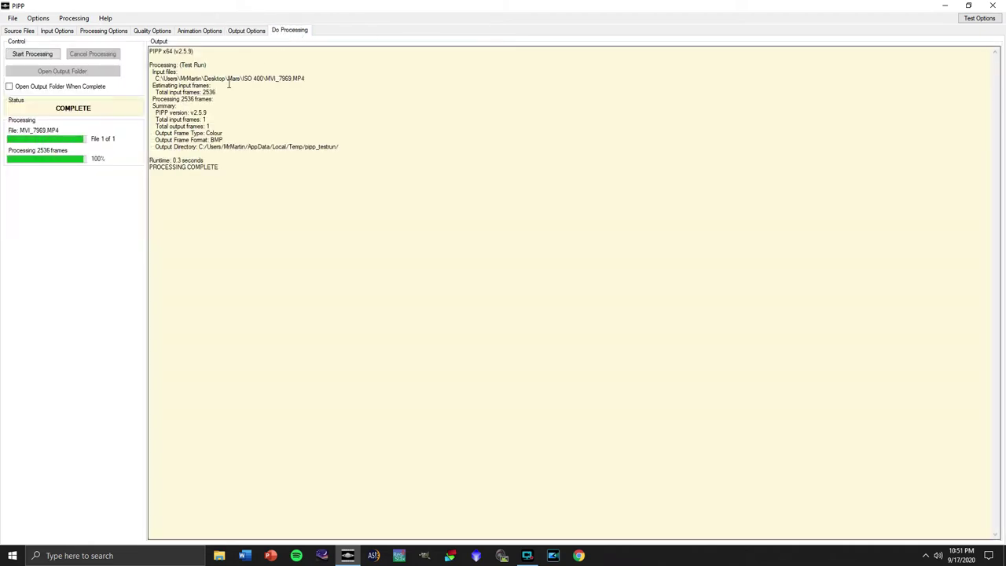
left_click(32, 55)
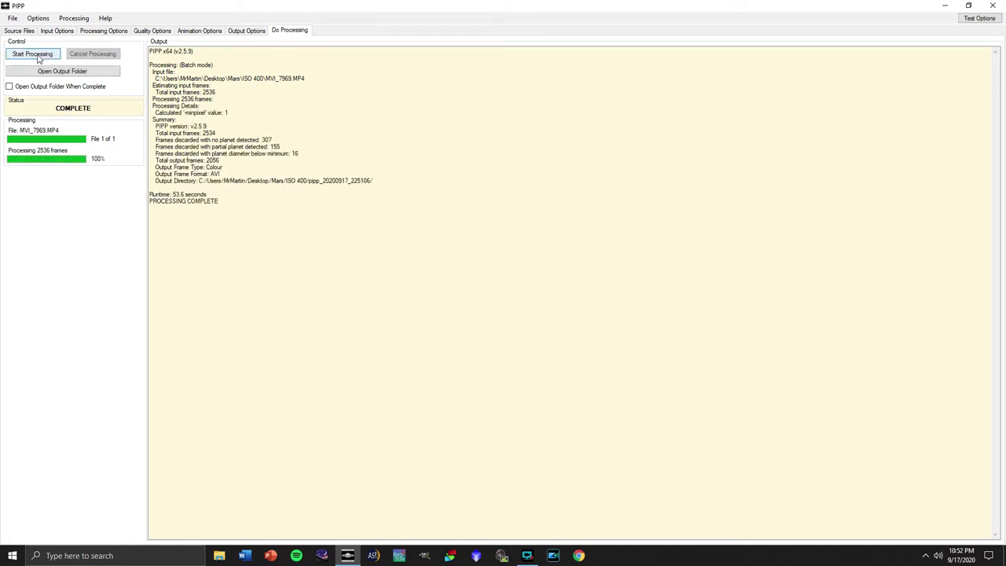
left_click(998, 7)
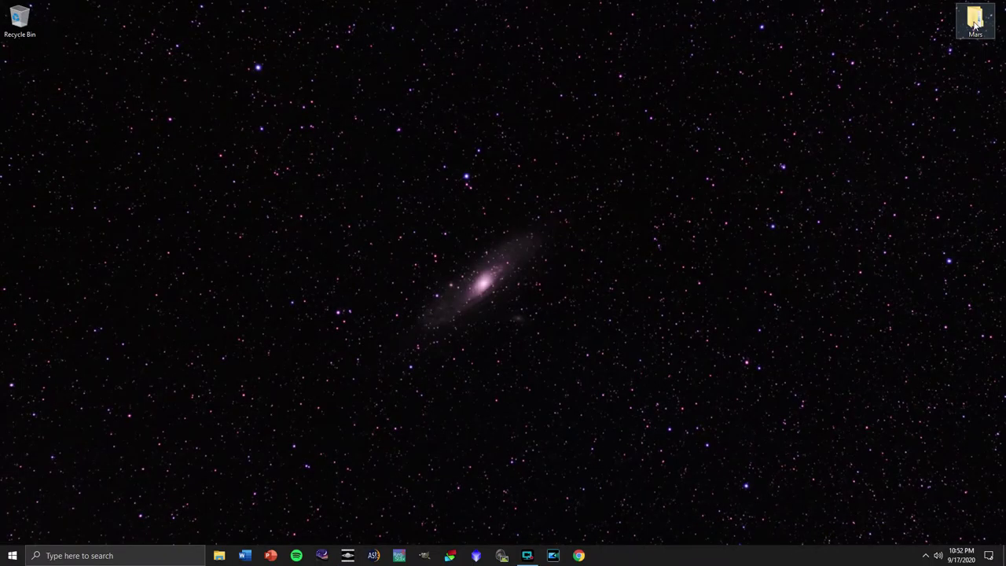
- Play the processed MVI_7969_pipp video from the pipp_20200917_225106 folder in ISO 400 at full screen, and close the player and folder
double_click(975, 24)
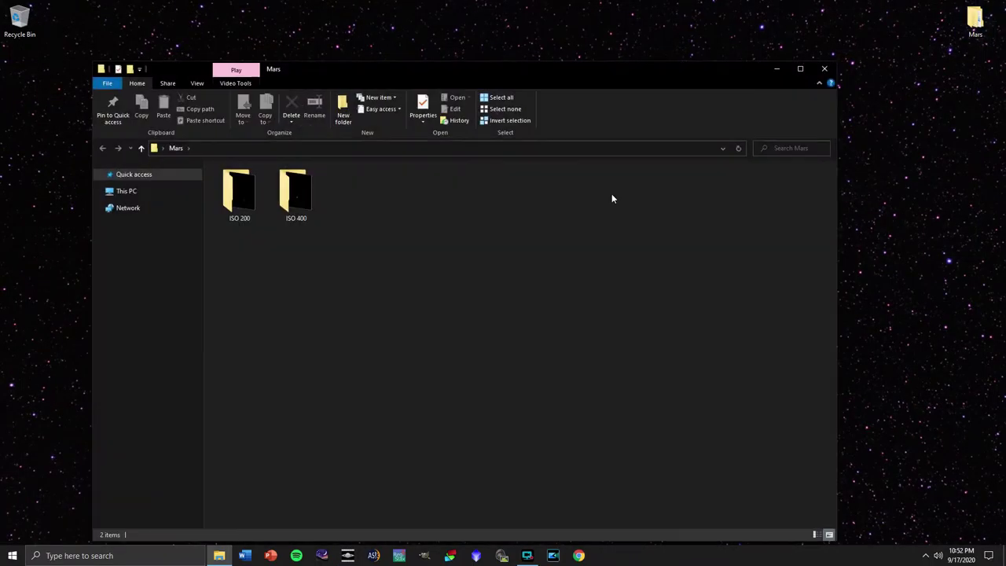
double_click(297, 199)
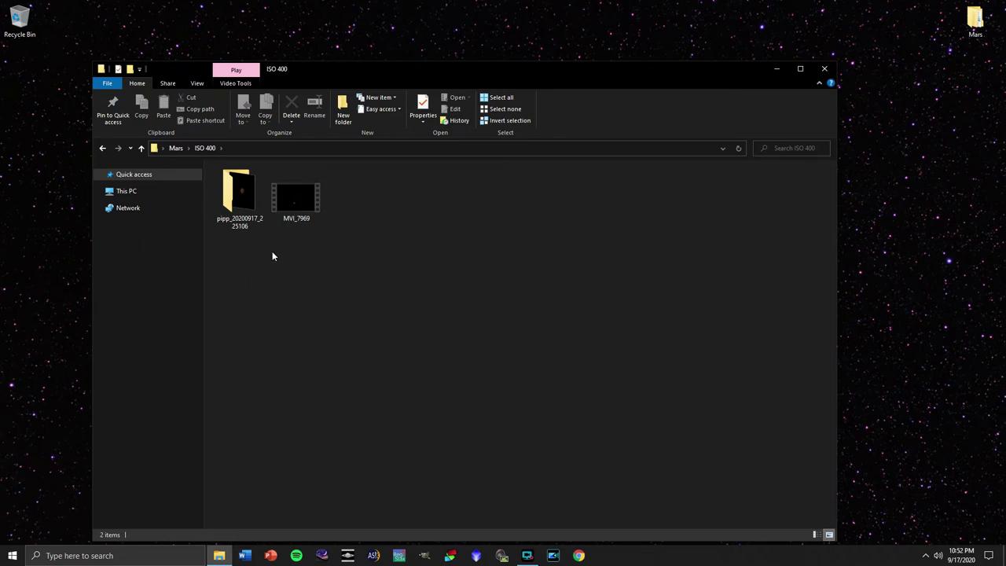
double_click(234, 198)
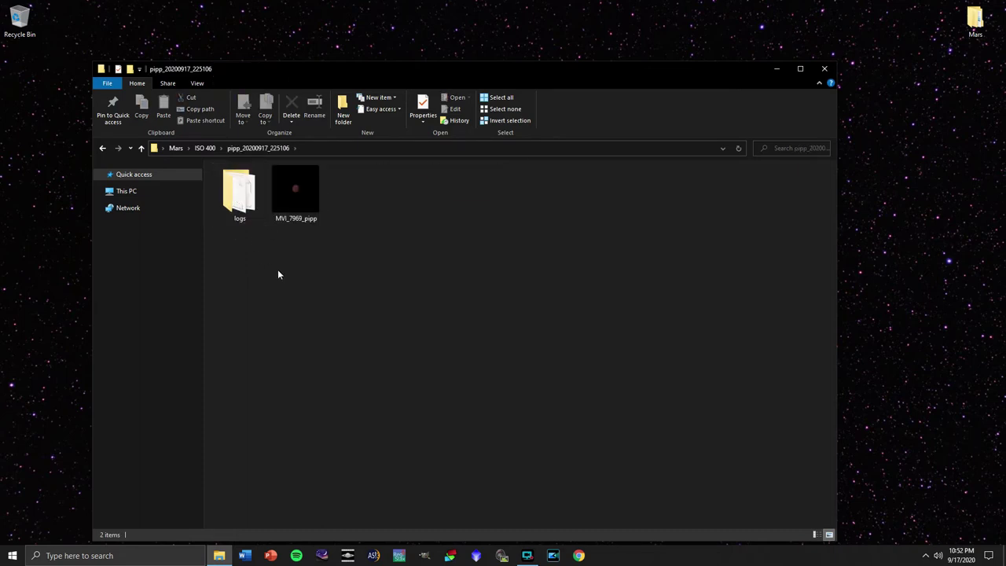
double_click(302, 199)
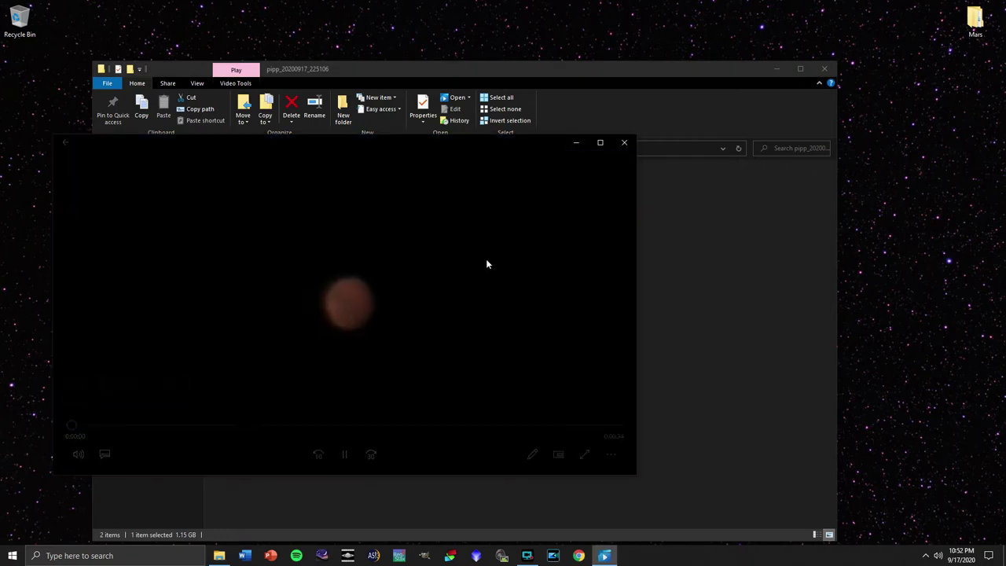
double_click(487, 261)
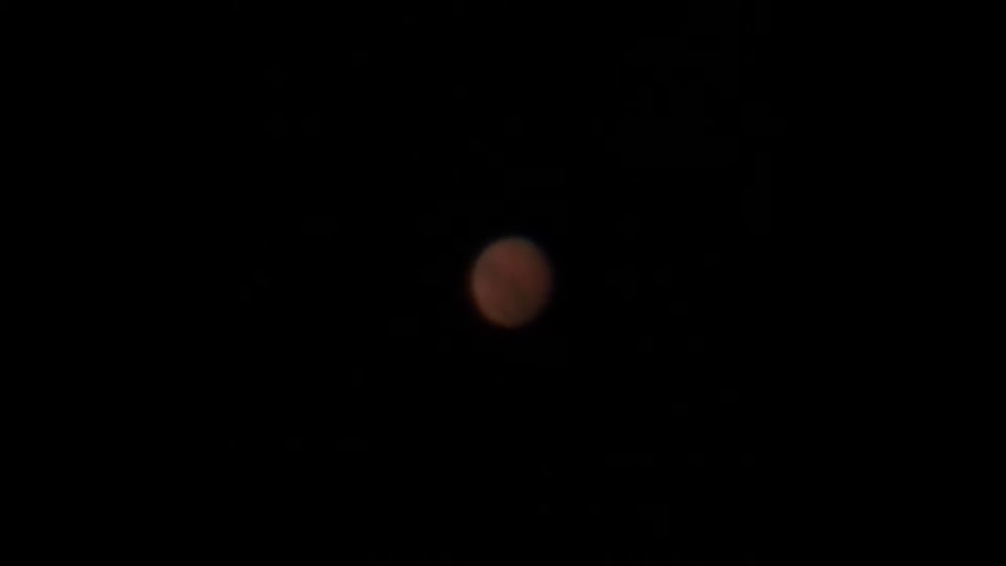
double_click(767, 243)
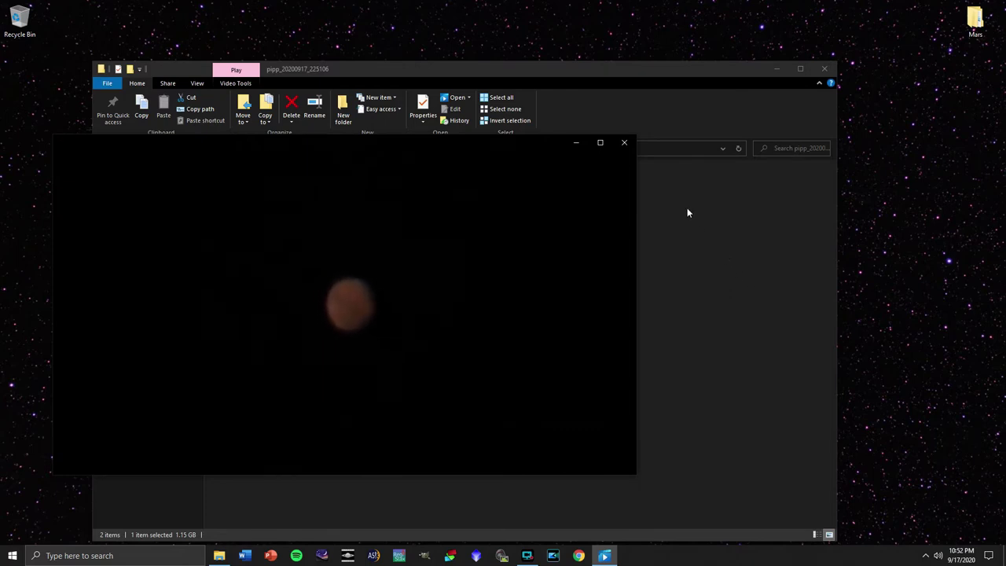
left_click(628, 145)
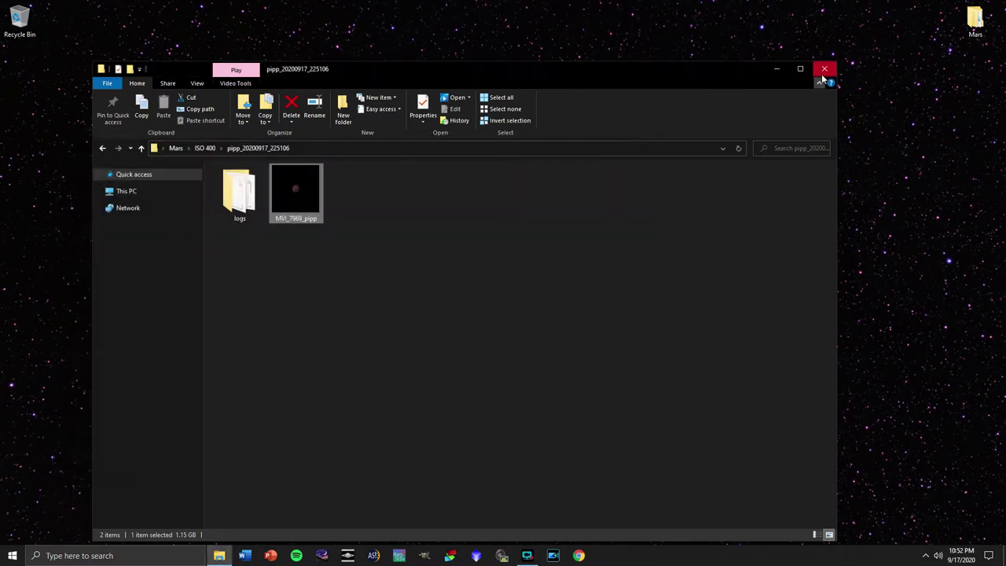
left_click(822, 72)
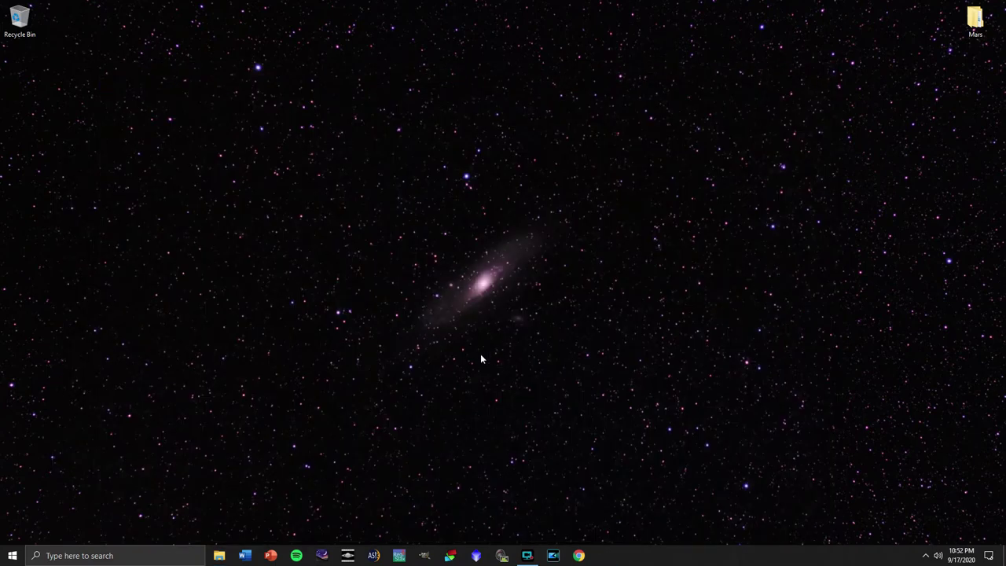
- Launch AutoStakkert and load the MVI_7969_pipp video from the pipp_20200917_225106 folder in Mars > ISO 400
left_click(373, 555)
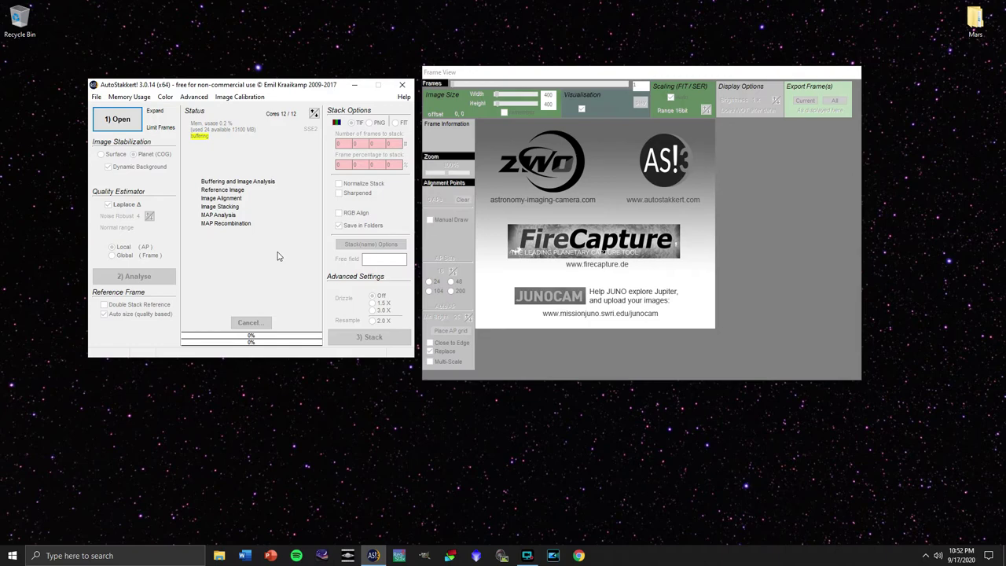
left_click(117, 119)
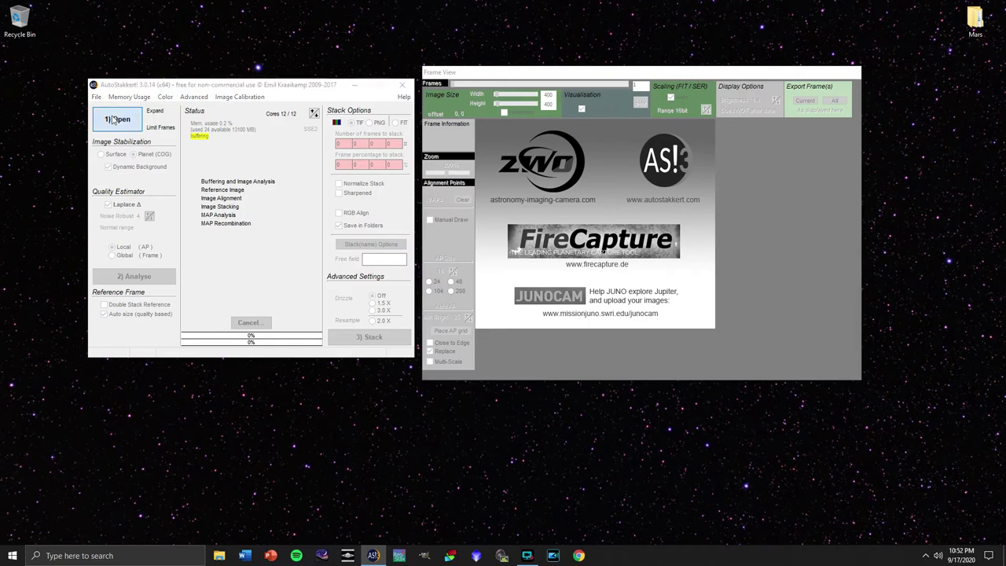
left_click(331, 199)
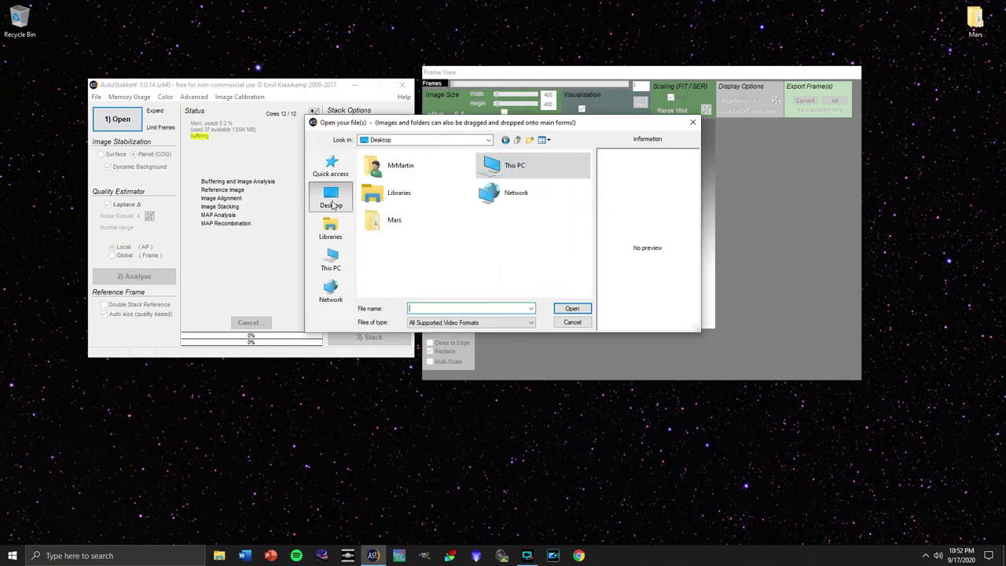
double_click(398, 228)
double_click(454, 219)
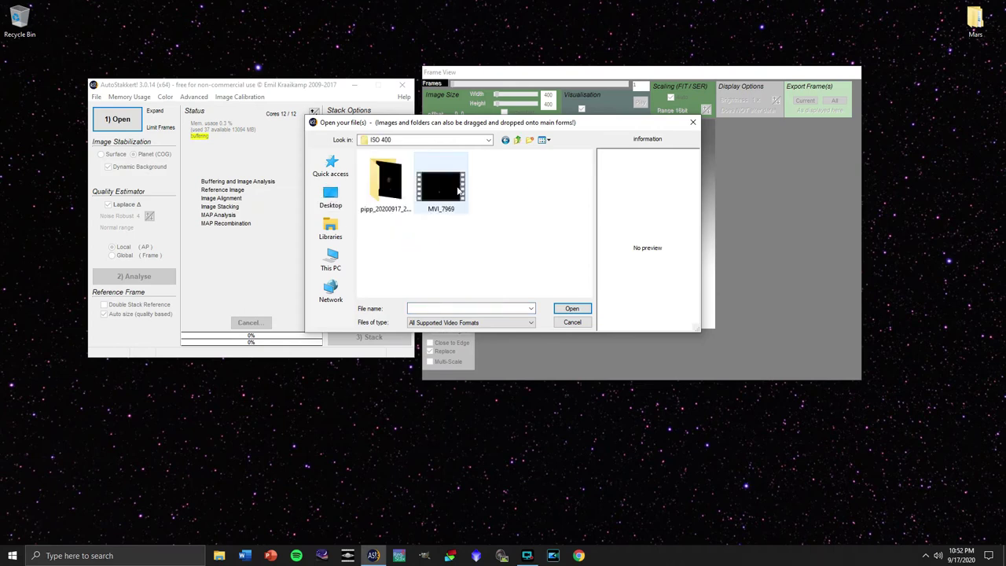
double_click(387, 187)
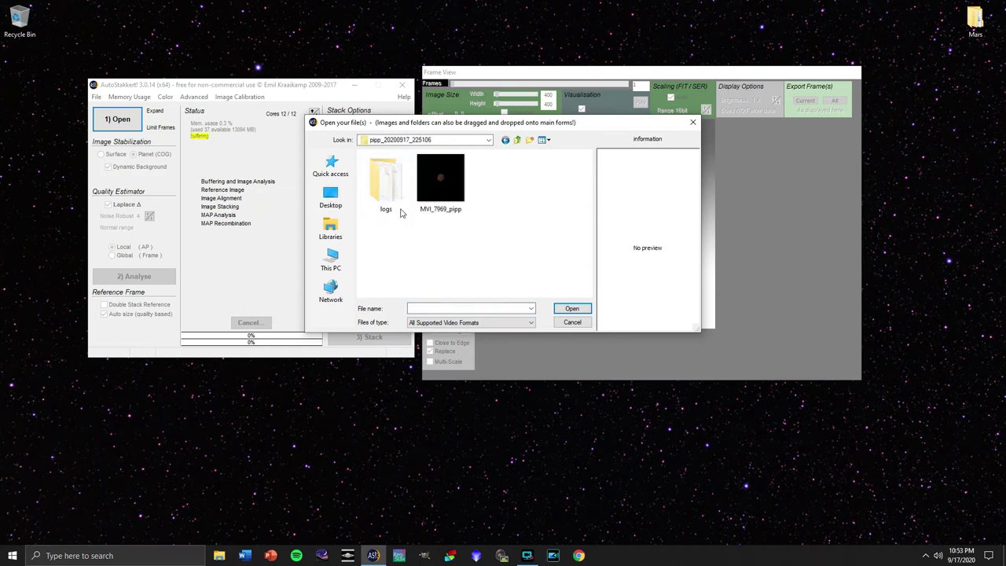
double_click(452, 194)
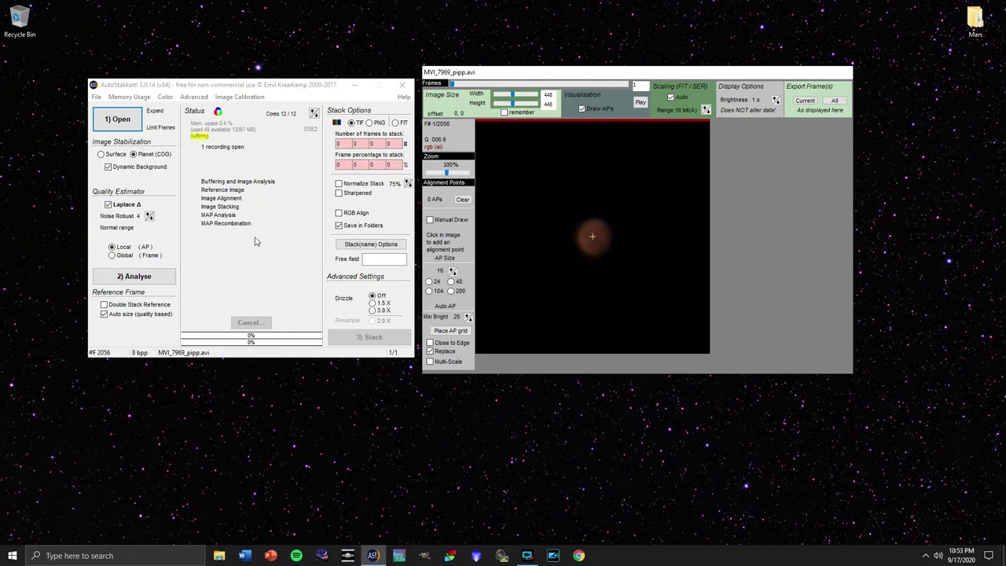
- Analyse the video's frames with planet stabilisation and local quality estimation, and pick the 50% point on the quality graph
left_click(134, 277)
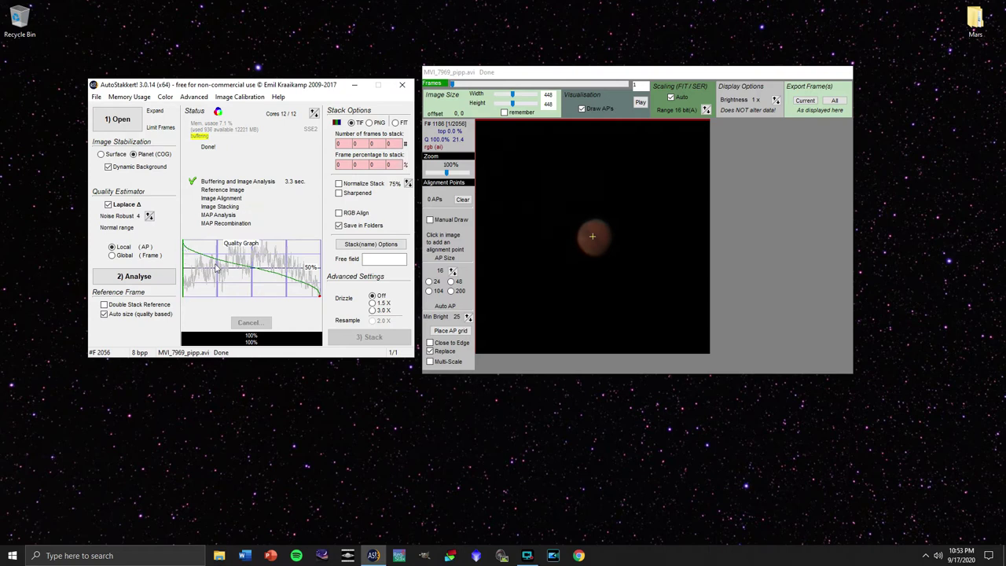
mouse_move(319, 248)
left_click(270, 273)
left_click(253, 273)
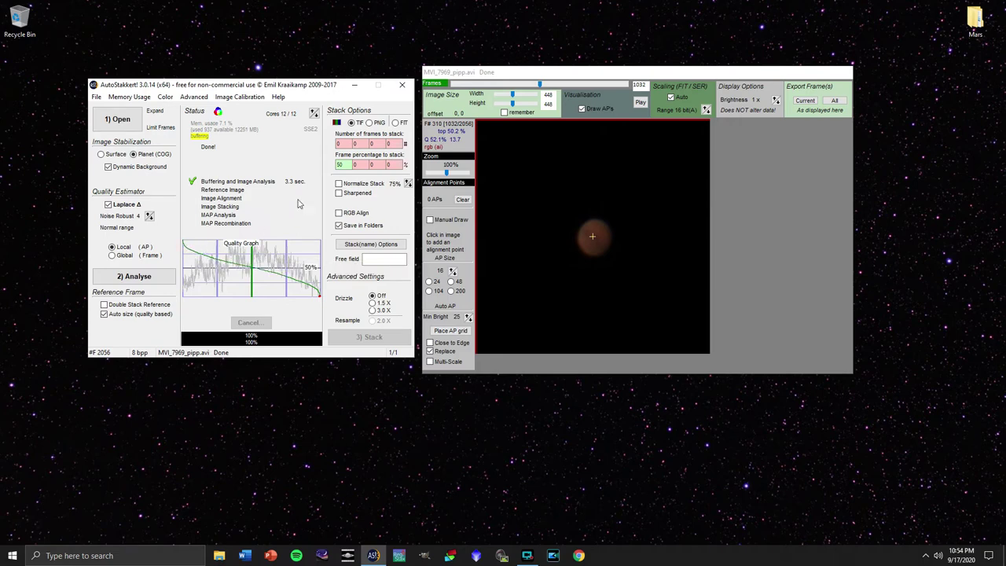
- Set the frame percentages to stack to 25, 50 and 75
double_click(340, 164)
type("2")
type("50")
key("Tab")
type("75")
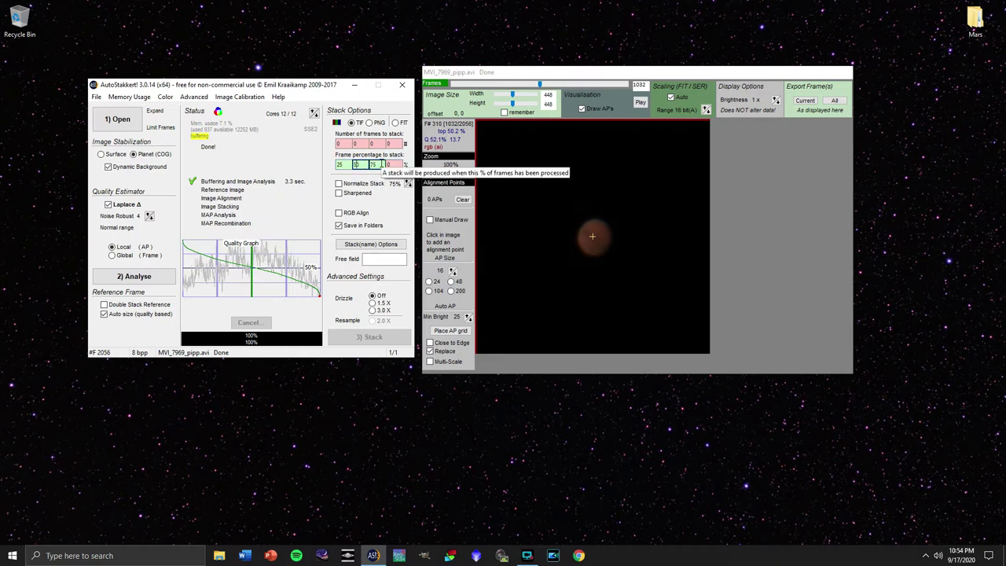
- Reset the second and third frame percentages to 0 so only the 25% stack is produced
double_click(381, 163)
type("0")
double_click(356, 165)
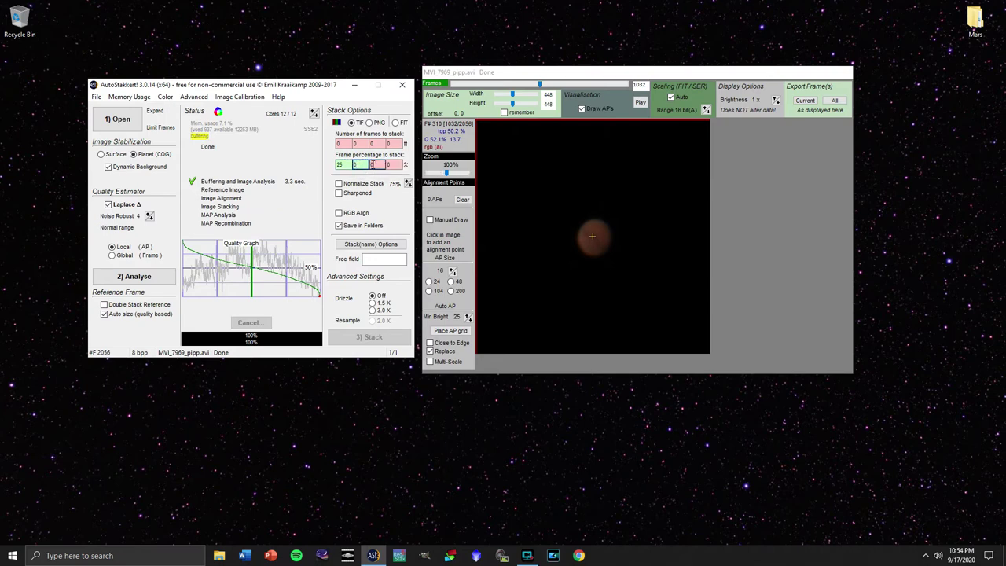
type("0")
key("shift+Tab")
- Place an automatic alignment-point grid over Mars, using a minimum brightness of 5 and an AP size of 24
left_click(556, 260)
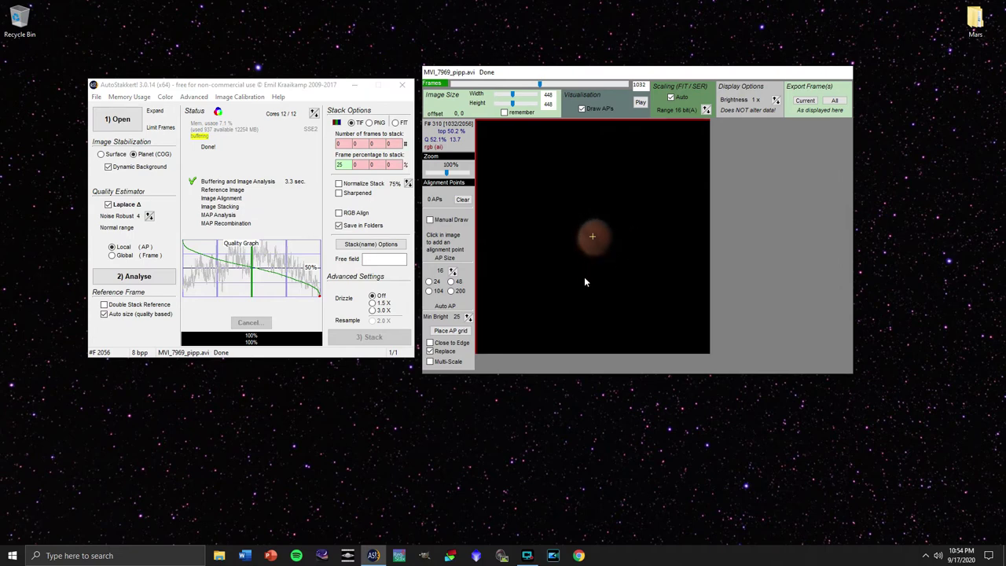
left_click(451, 332)
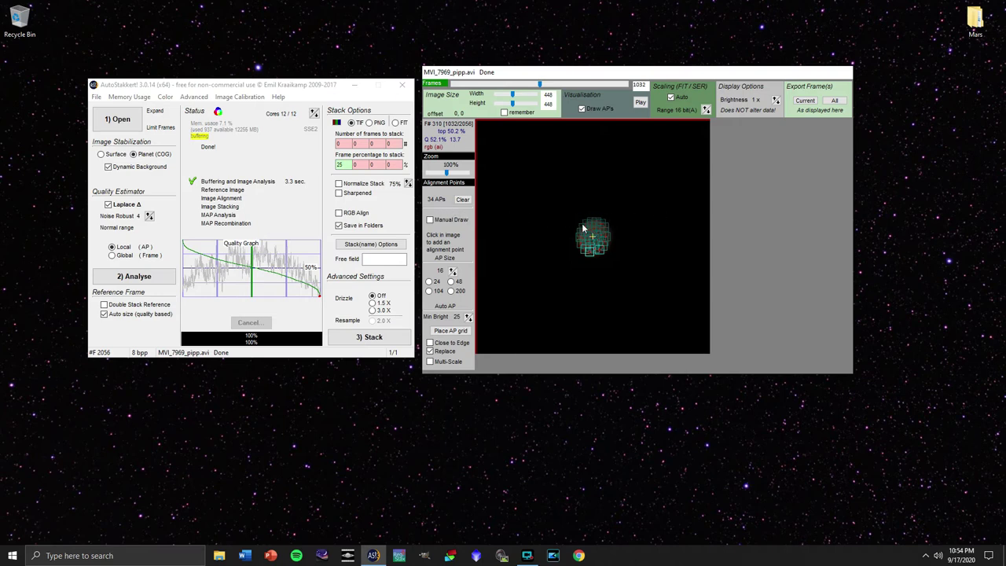
left_click(469, 320)
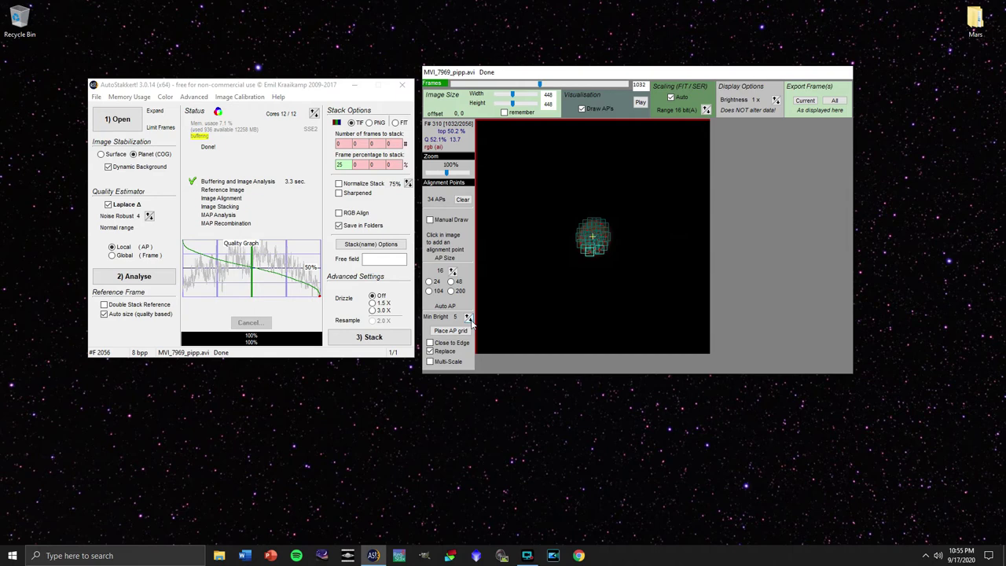
left_click(468, 330)
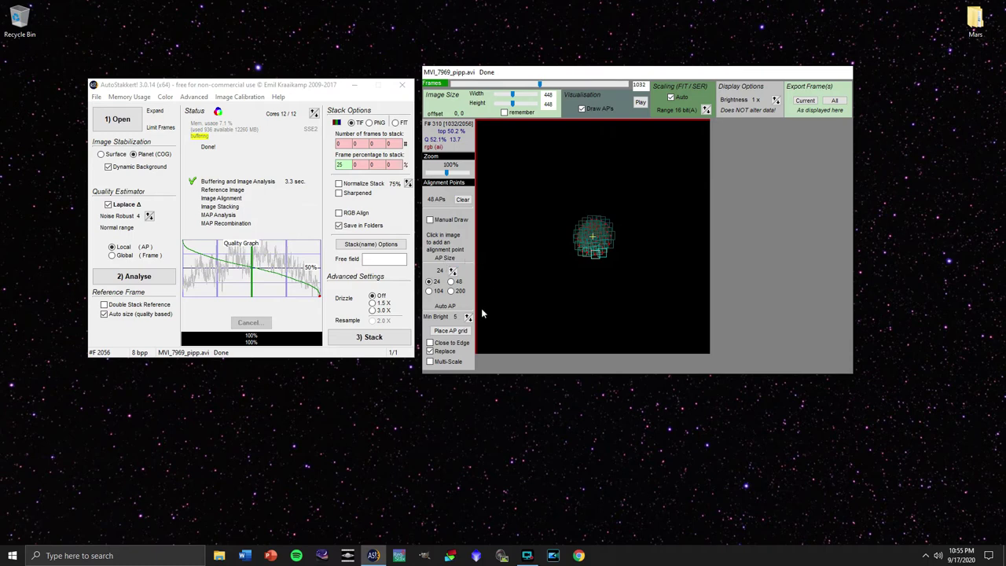
left_click(450, 330)
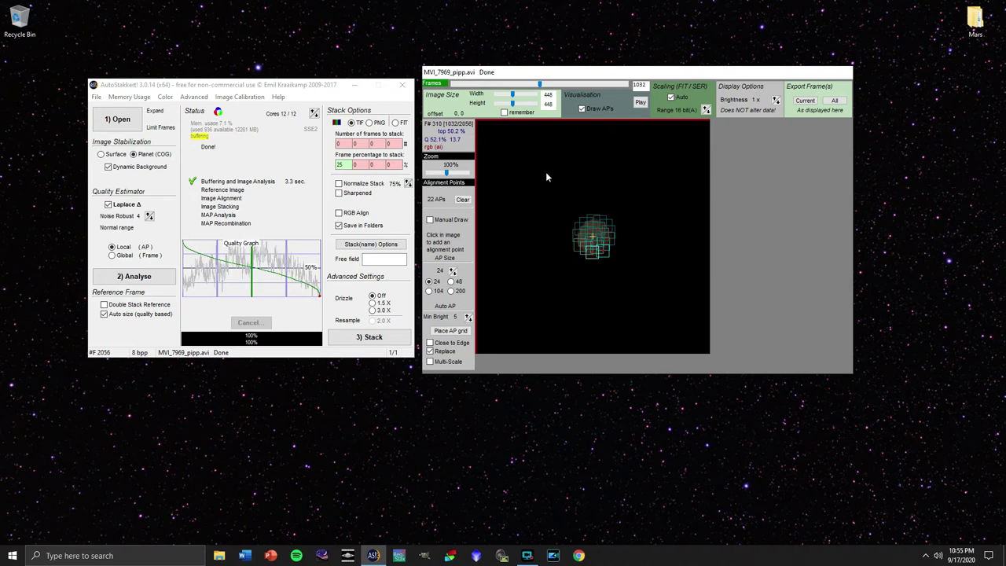
- Stack the best 25% of the frames as a TIF and close AutoStakkert
double_click(340, 164)
left_click(378, 338)
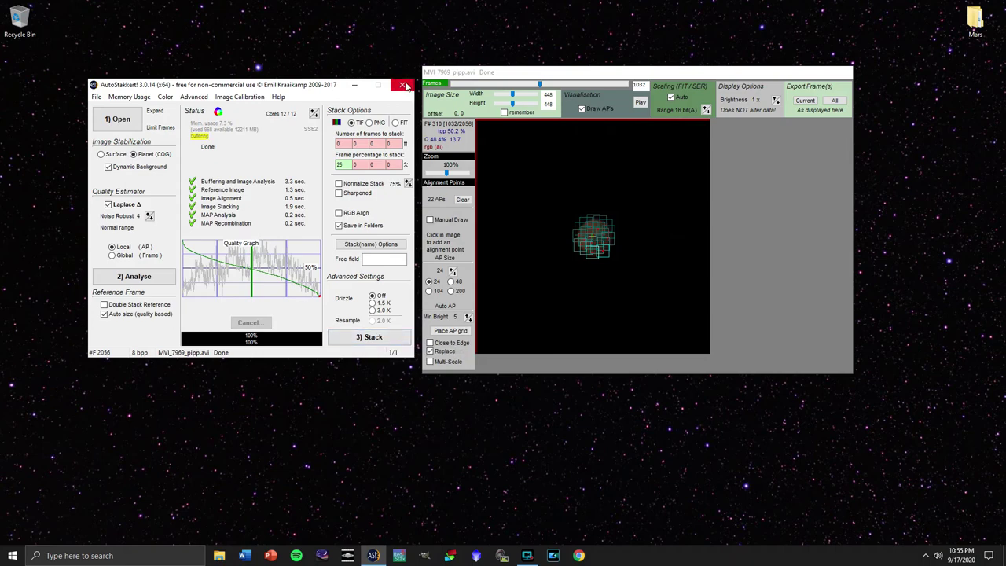
left_click(406, 85)
- View the stacked MVI_7969_pipp_lapl4_ap22 TIF from the AS_P25 folder in Photos, and close the viewer and folder
double_click(973, 24)
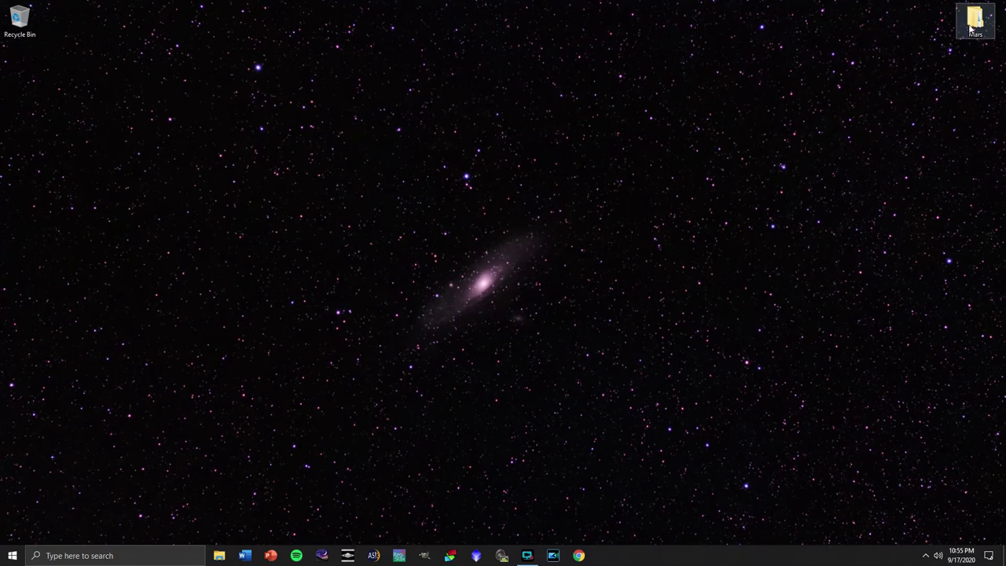
double_click(302, 196)
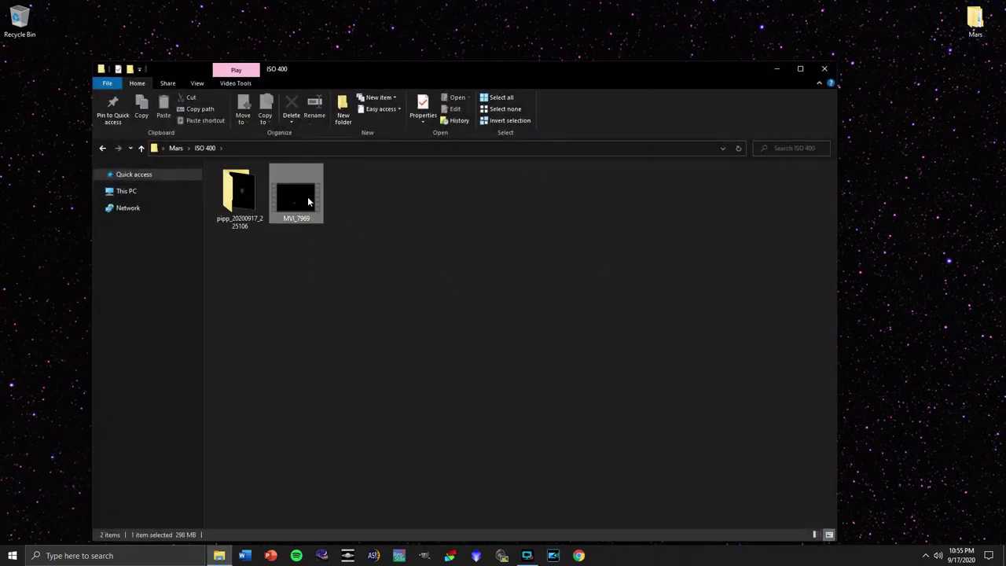
left_click(308, 197)
double_click(237, 200)
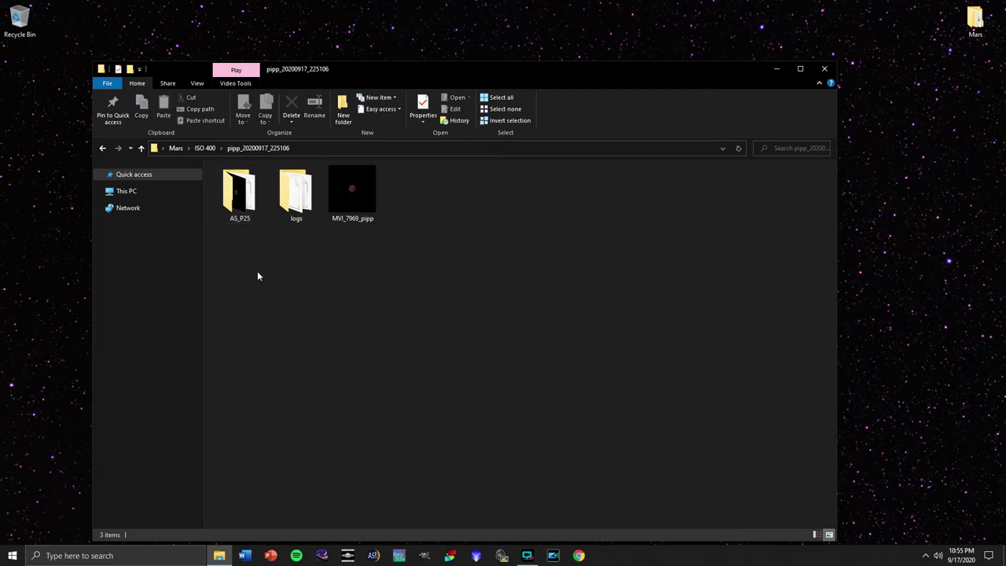
left_click(357, 196)
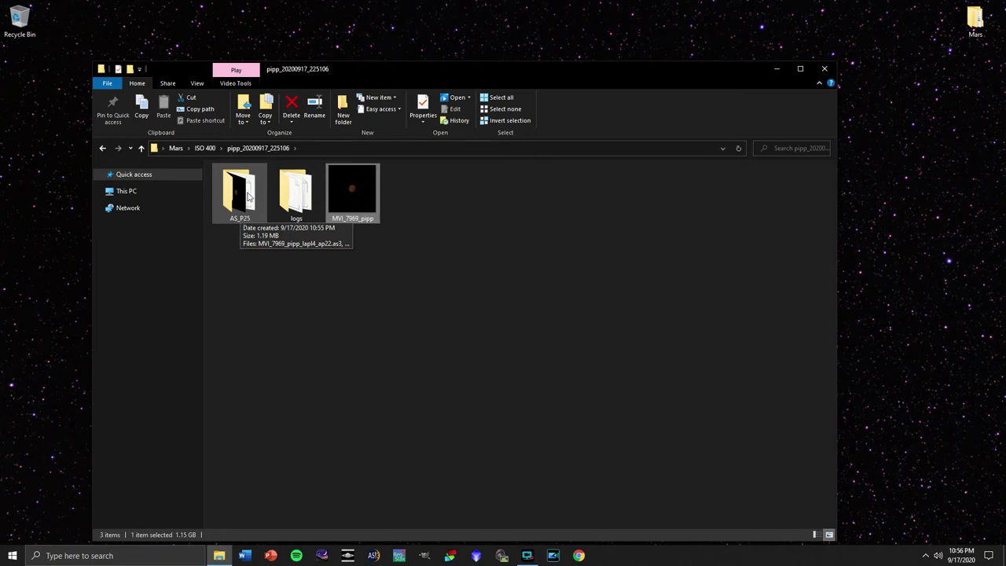
double_click(248, 222)
left_click(301, 187)
double_click(301, 190)
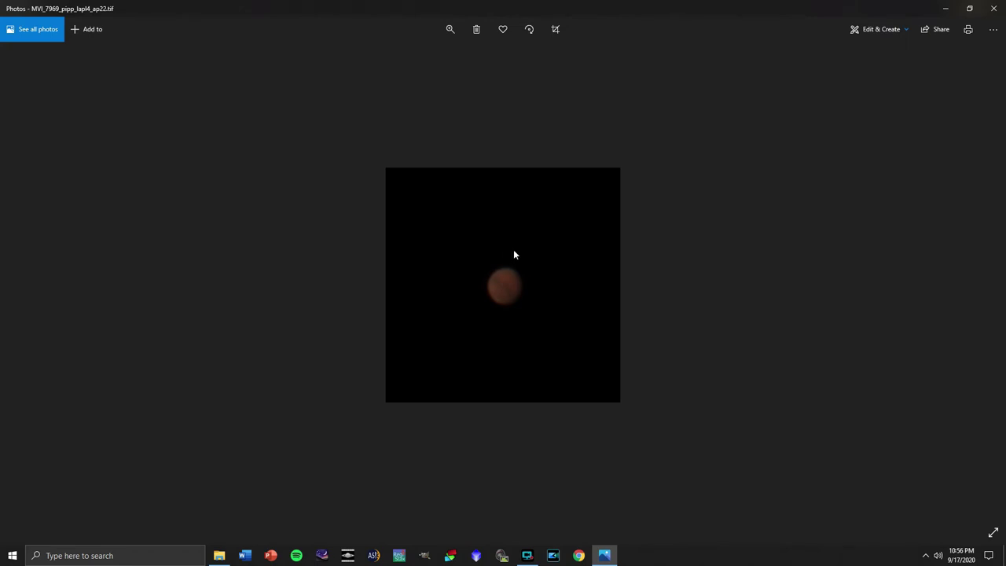
left_click(993, 8)
left_click(824, 71)
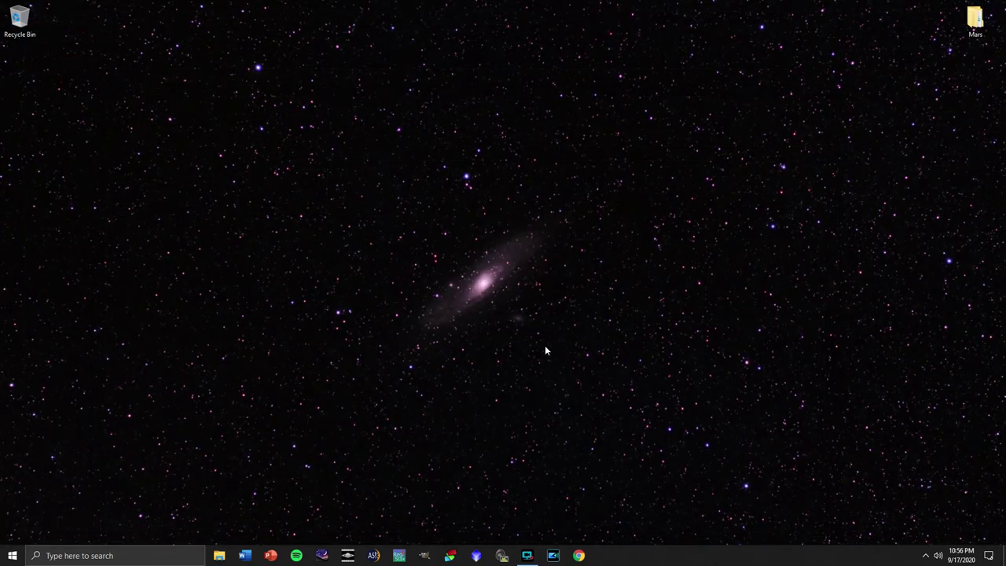
- Launch RegiStax and open the stacked MVI_7969_pipp_lapl4_ap22 TIF from the AS_P25 folder
left_click(398, 556)
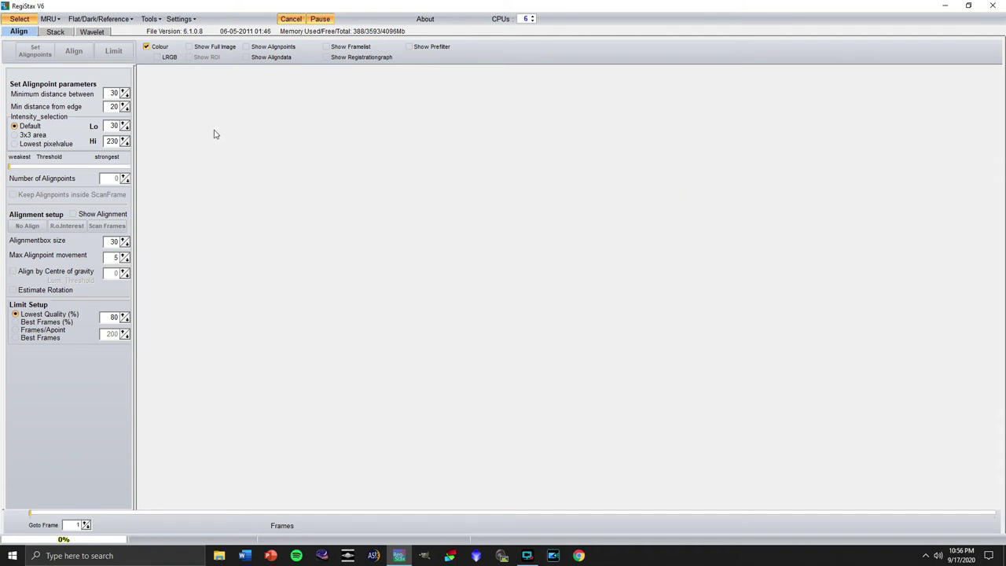
left_click(20, 19)
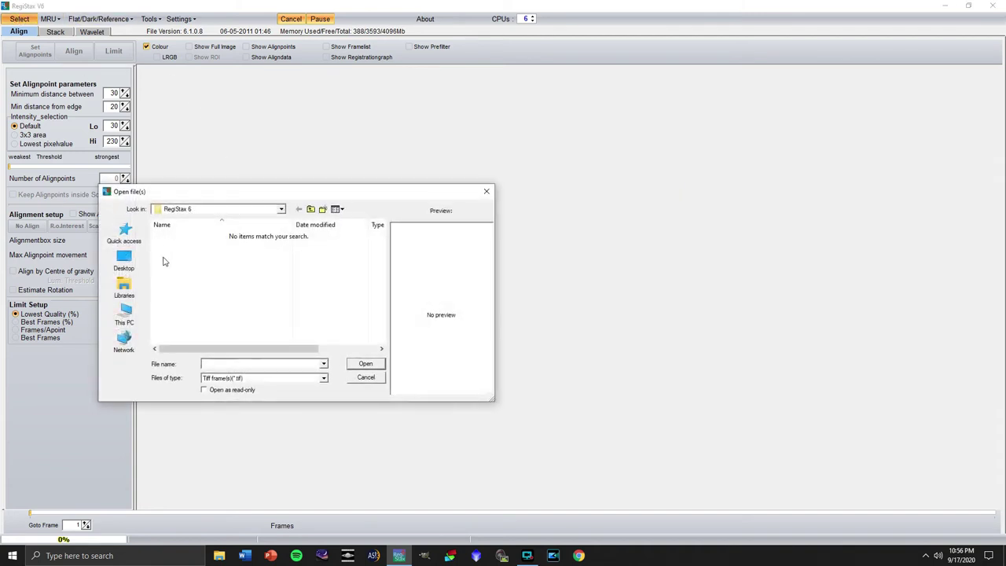
left_click(124, 259)
double_click(191, 296)
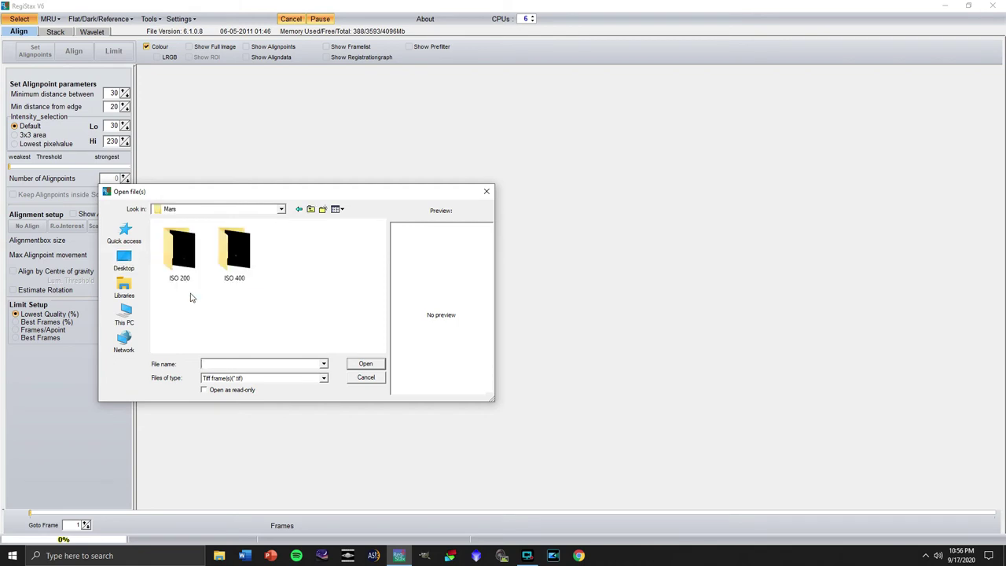
double_click(234, 250)
double_click(190, 269)
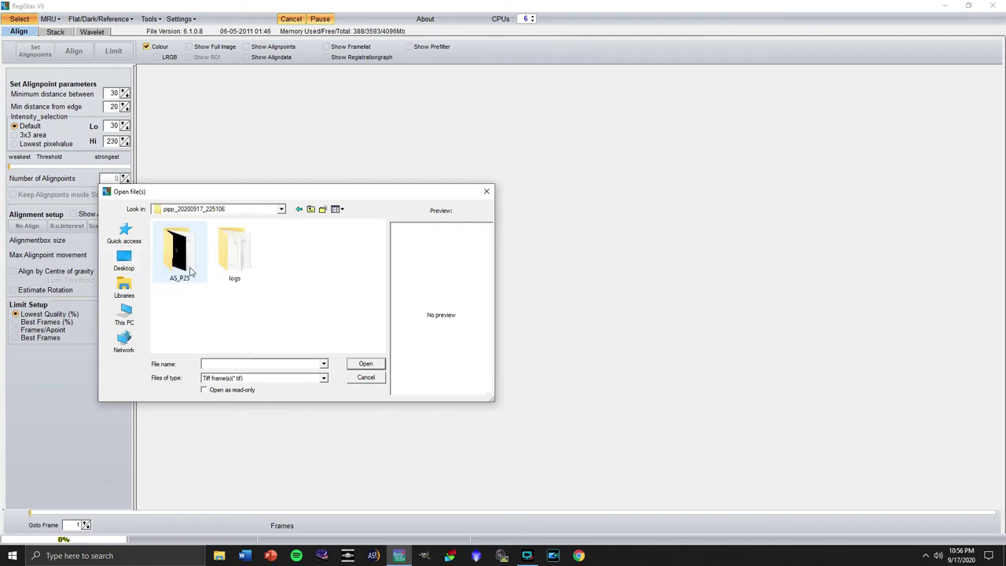
double_click(188, 260)
left_click(187, 252)
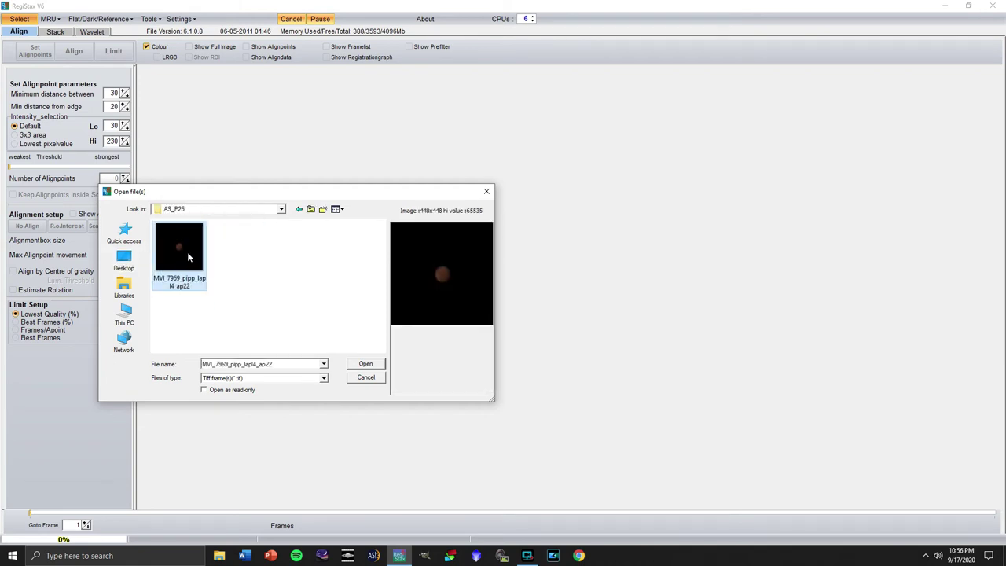
left_click(366, 364)
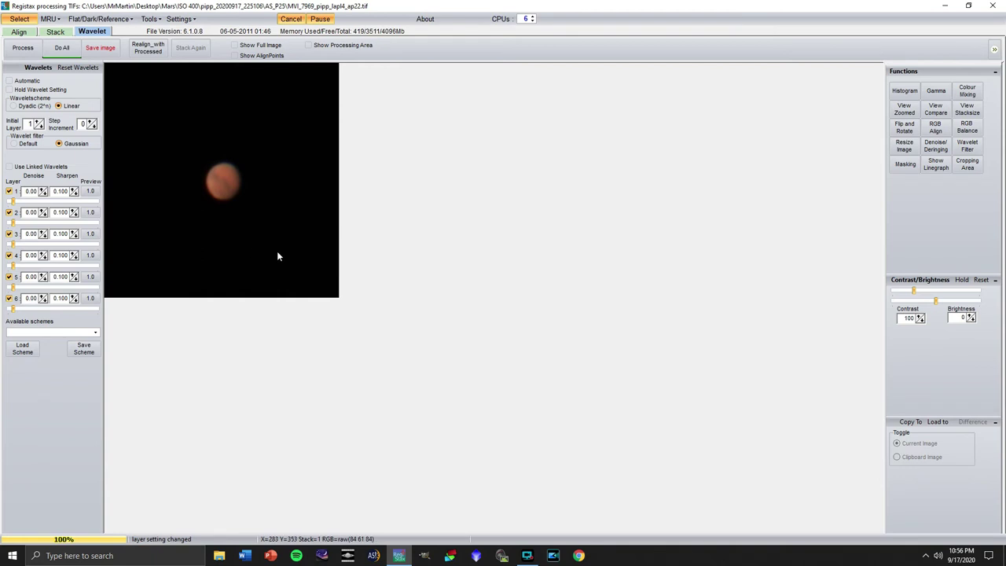
- Show the zoomed view and align the RGB channels by estimating over an area of about 83 × 84 pixels around Mars
left_click(903, 110)
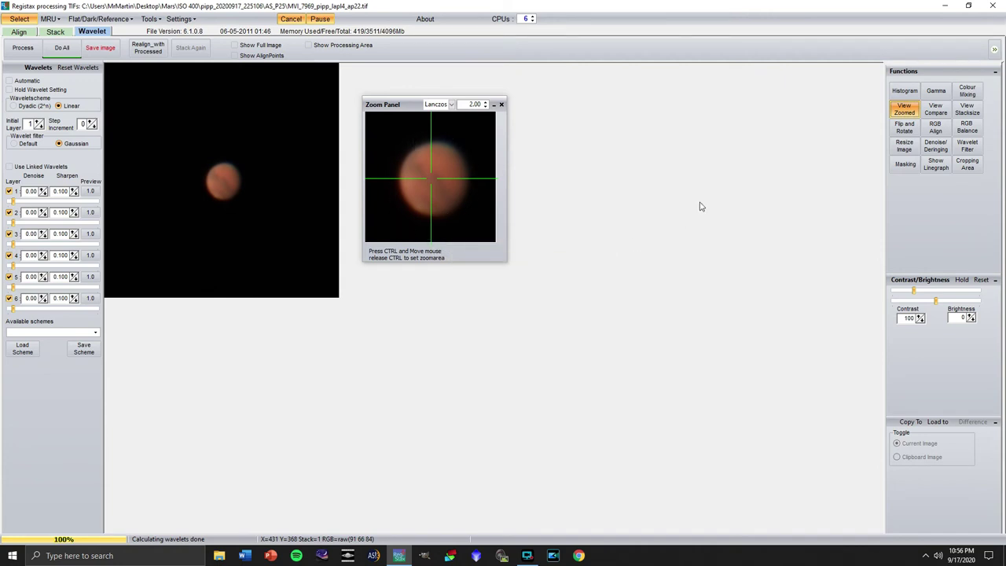
left_click(935, 126)
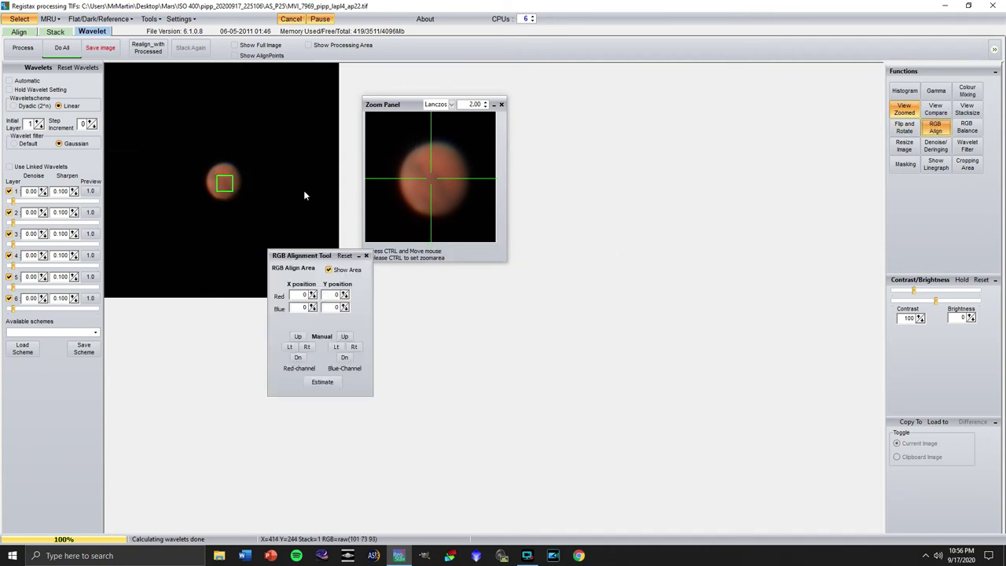
left_click_drag(244, 161, 201, 203)
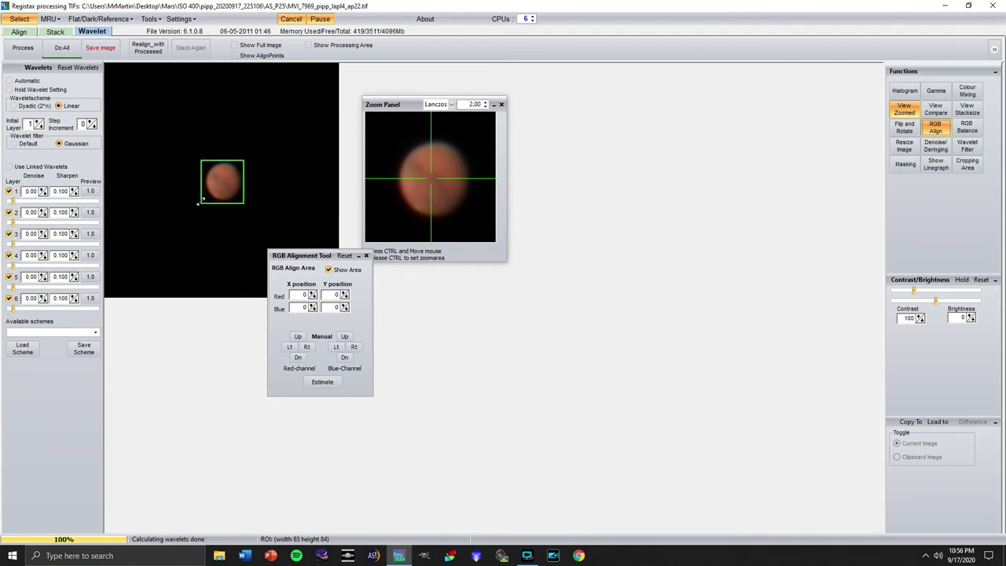
left_click(322, 382)
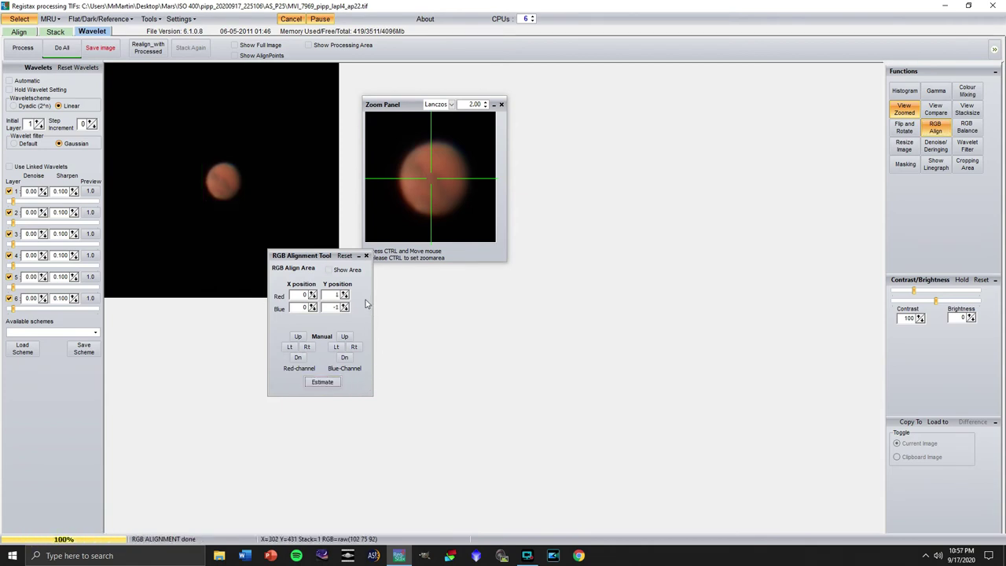
left_click(366, 257)
- Display the histogram and lower its upper limit to 220, just above the red curve's end
left_click(903, 90)
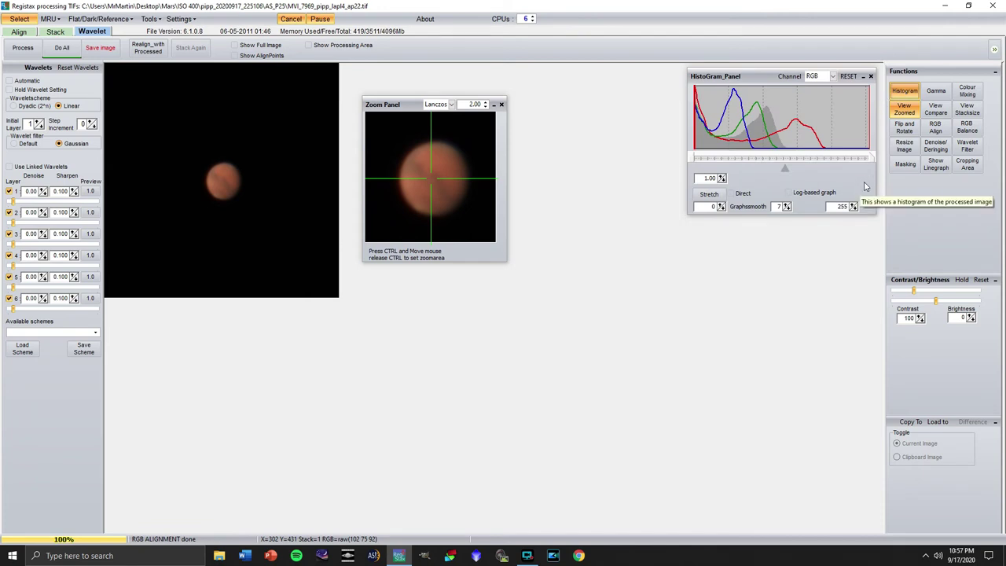
left_click_drag(864, 162, 855, 162)
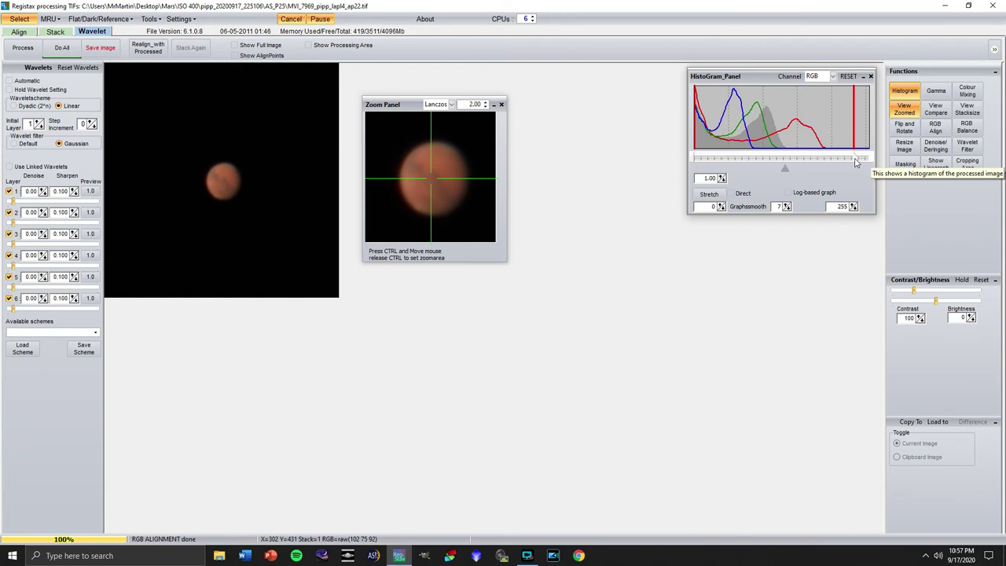
left_click_drag(856, 162, 848, 162)
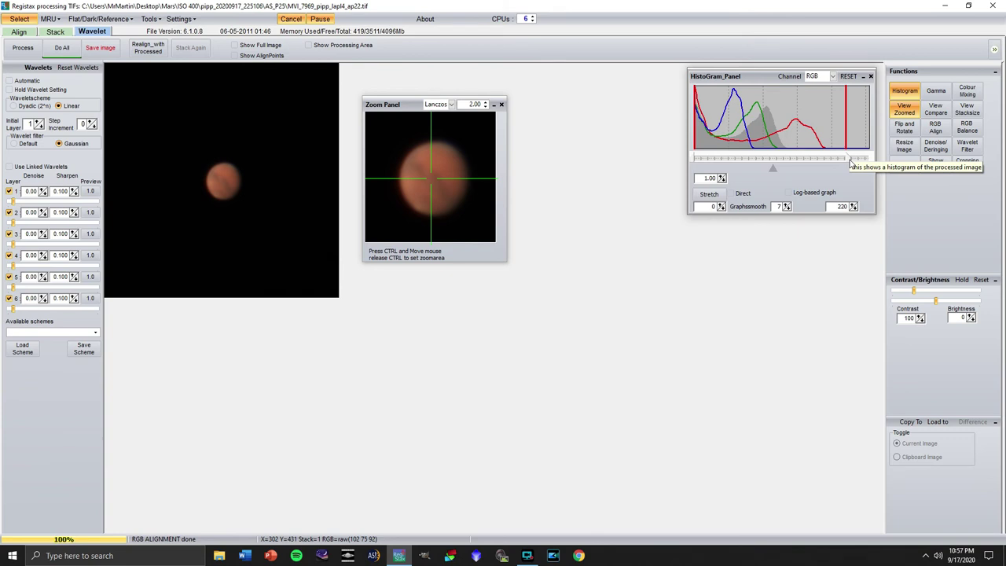
- Raise the histogram's lower limit to 20 and stretch the image between the 20 and 220 limits
left_click_drag(693, 162, 708, 161)
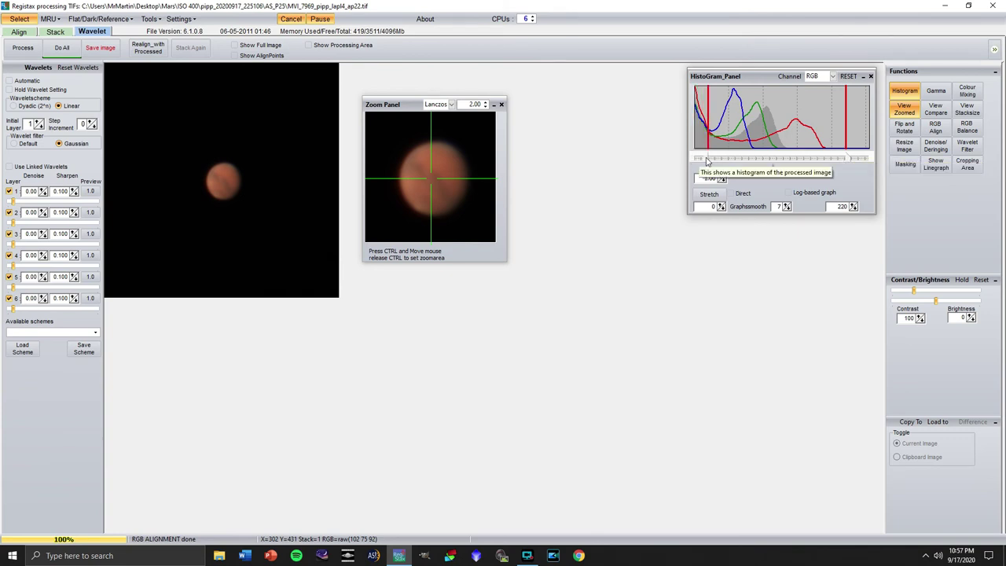
left_click(723, 208)
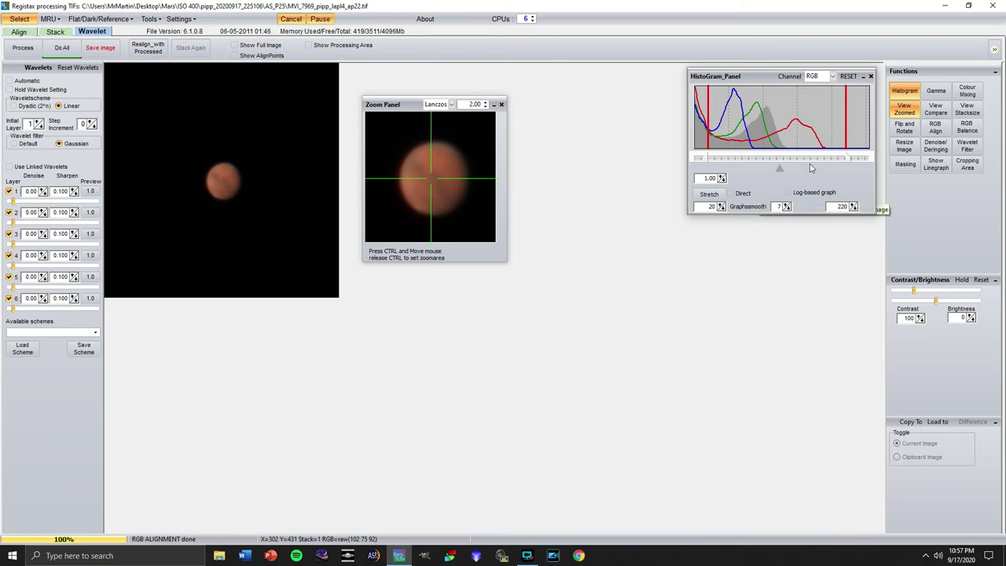
left_click(710, 194)
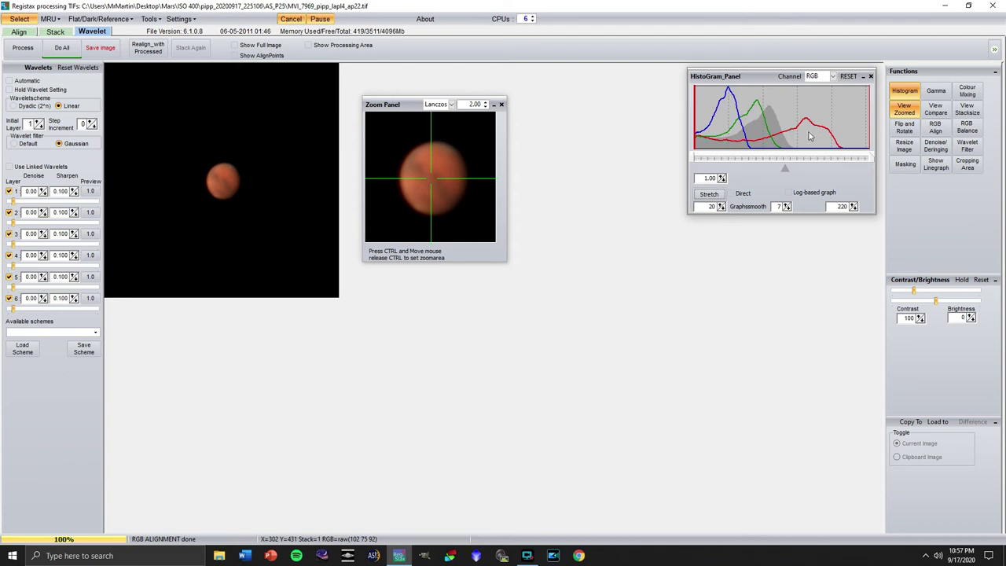
- Auto-balance the RGB channels, raise the red colour weight to 0.73, and close the RGB balance tool
left_click(975, 130)
left_click_drag(585, 202, 607, 210)
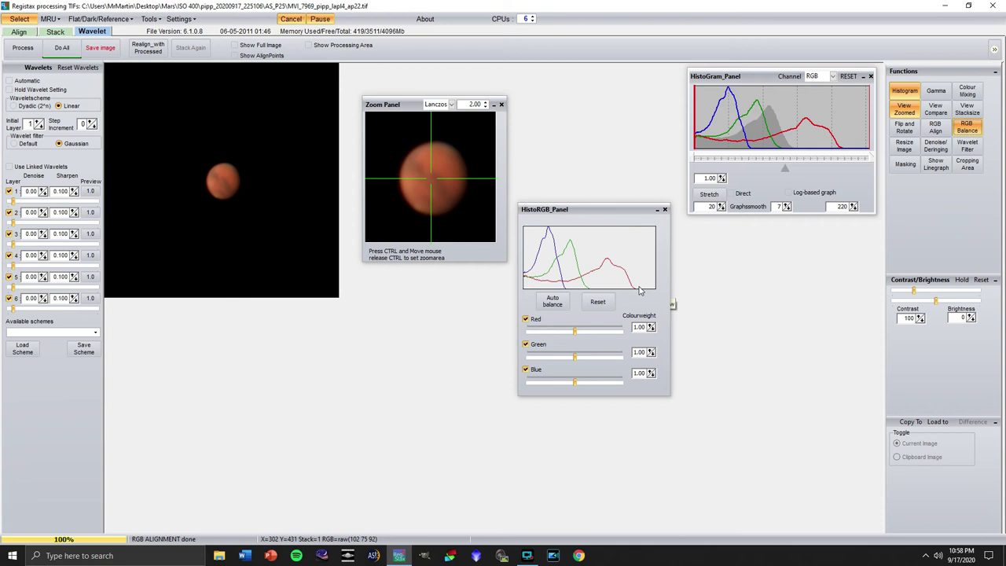
left_click(553, 302)
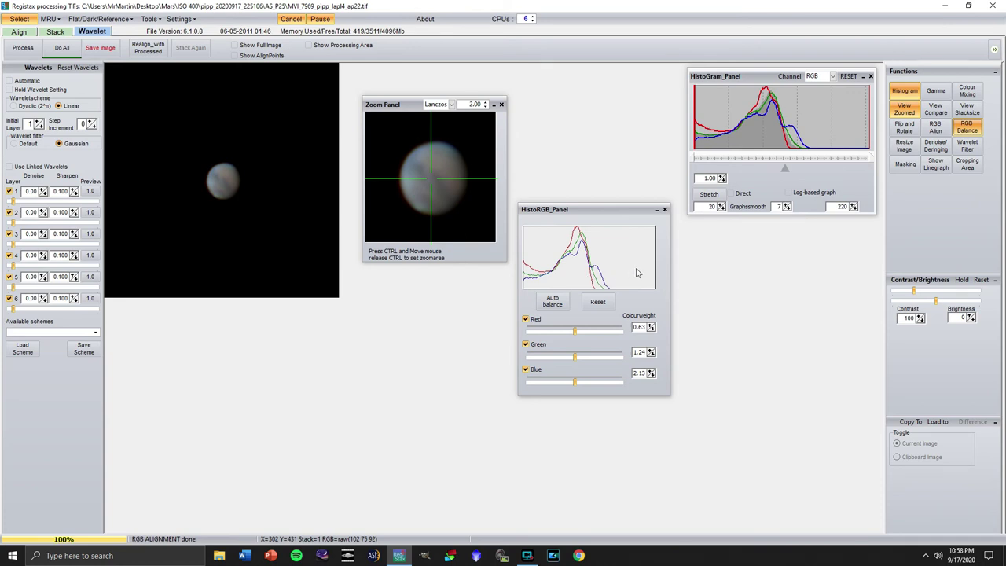
left_click(650, 327)
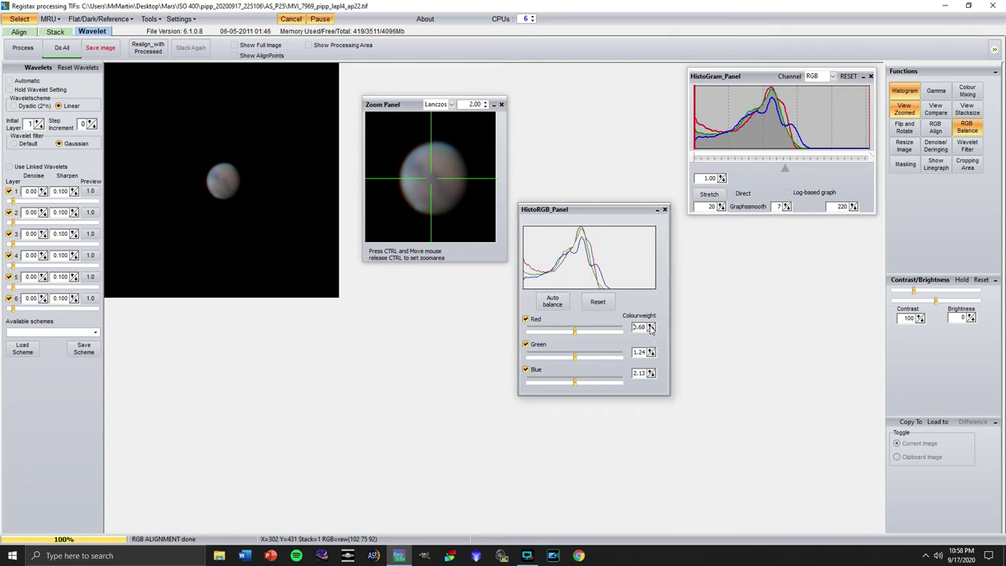
left_click(649, 326)
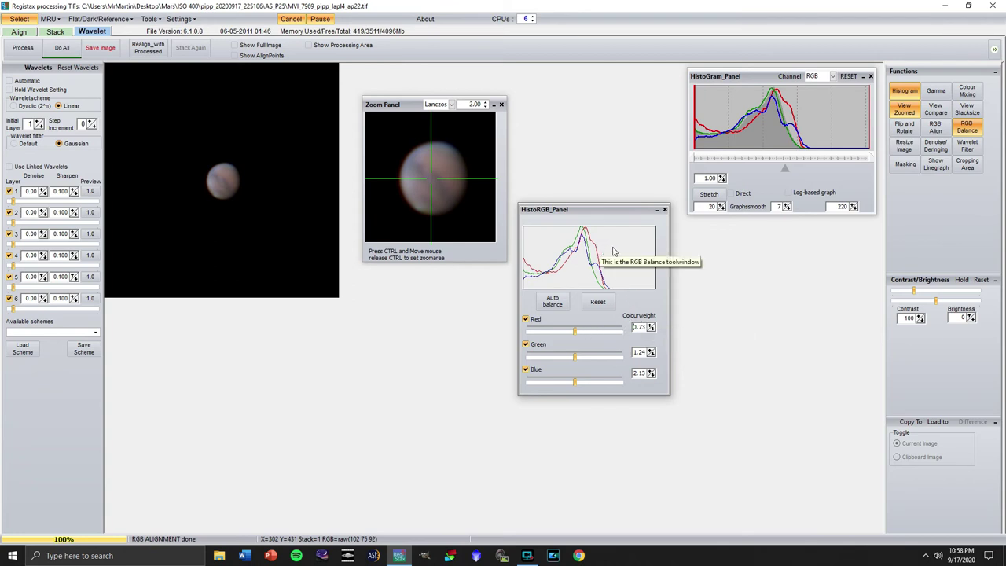
left_click(665, 211)
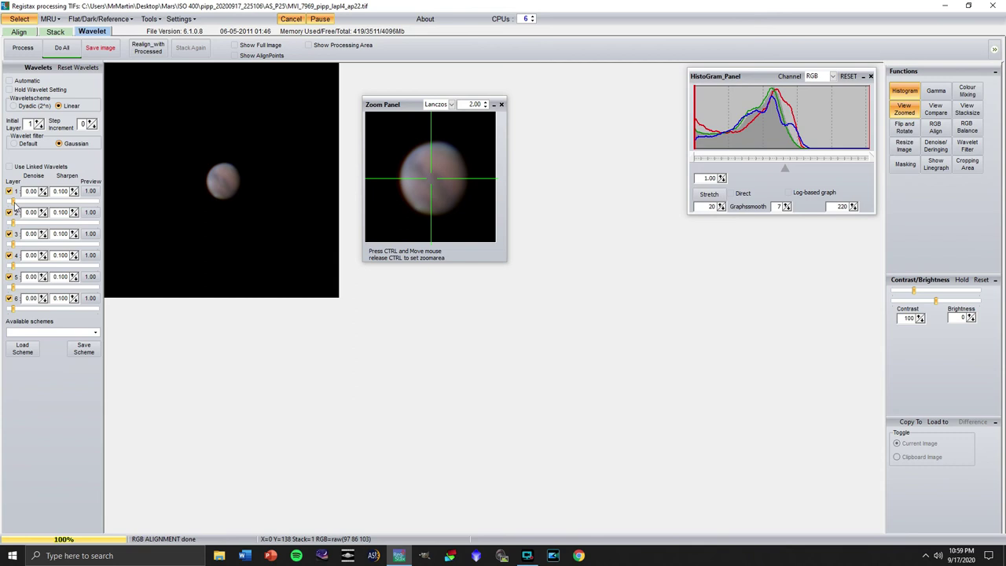
- Set wavelet layer 1 to a strength of 75.4 with denoise 0.25, and compare the image with the layer off and on
left_click_drag(13, 202, 77, 203)
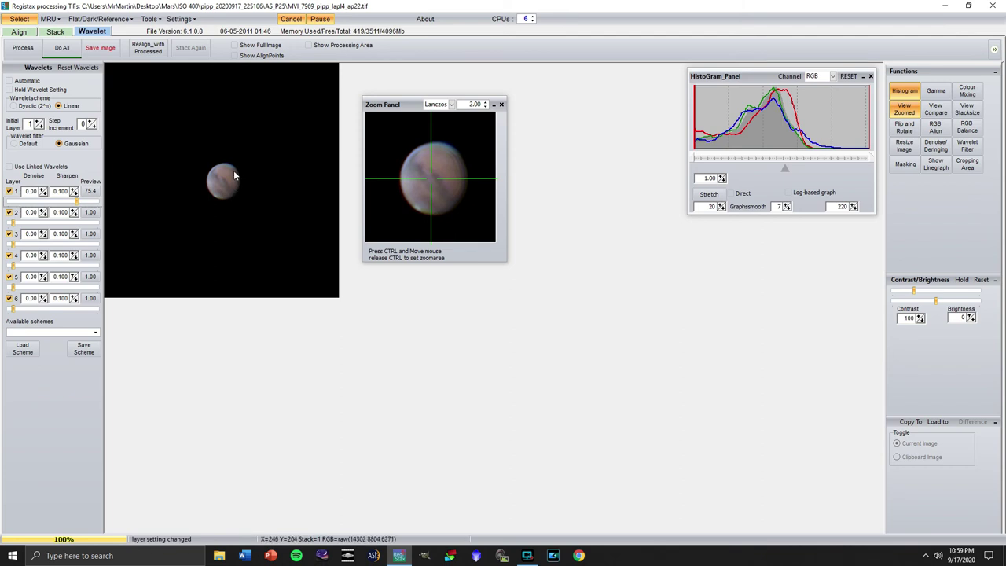
left_click(44, 190)
left_click(44, 190)
left_click(43, 189)
left_click(43, 190)
left_click(43, 189)
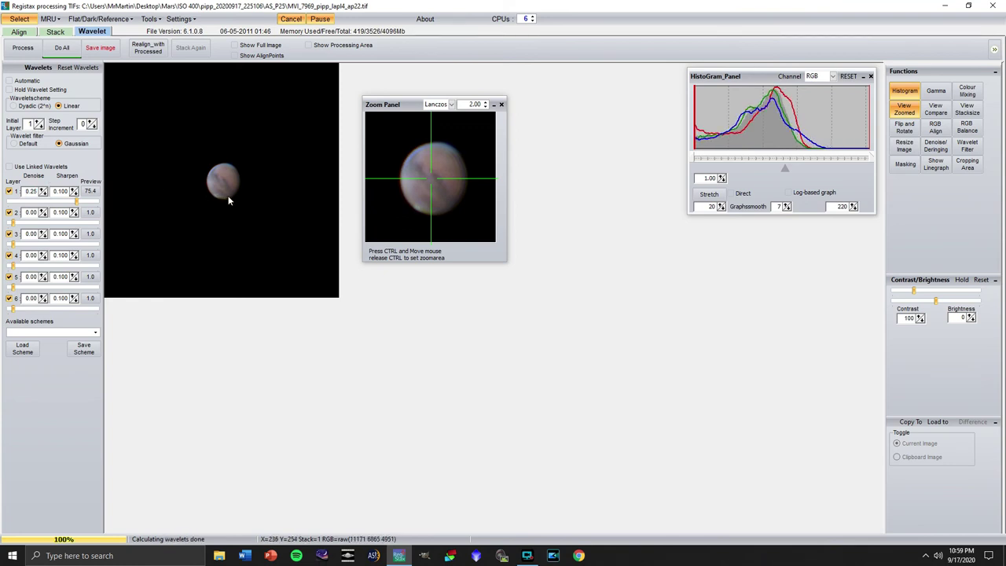
left_click(9, 192)
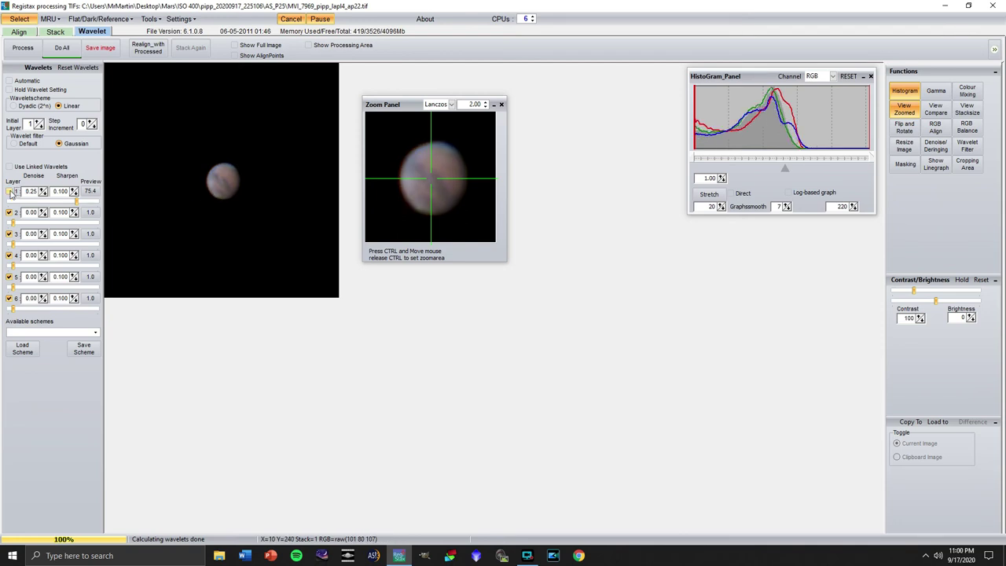
left_click(9, 192)
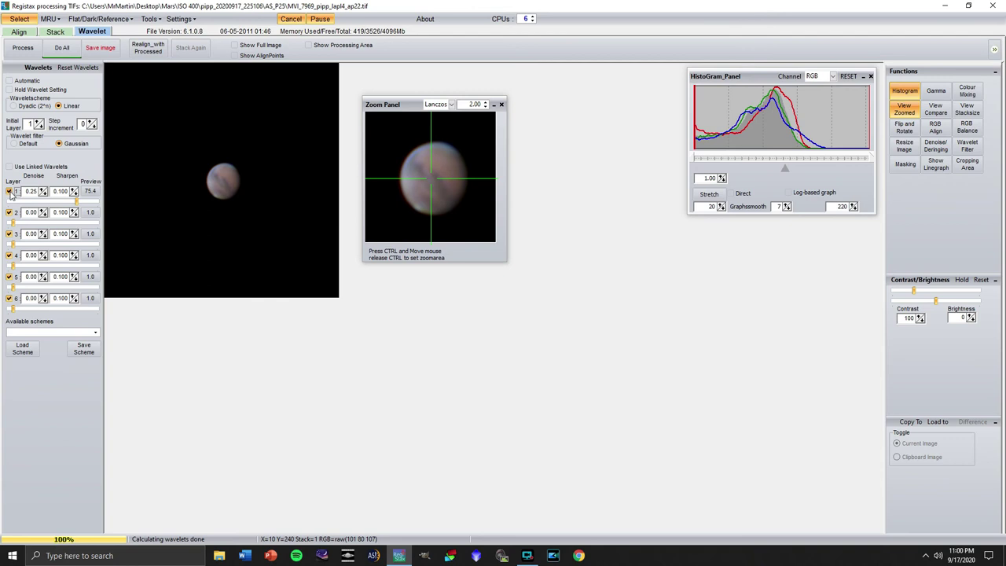
- Set wavelet layer 2 to a strength of 50.3, with sharpen 0.110 and denoise 0.10
left_click_drag(13, 226, 56, 224)
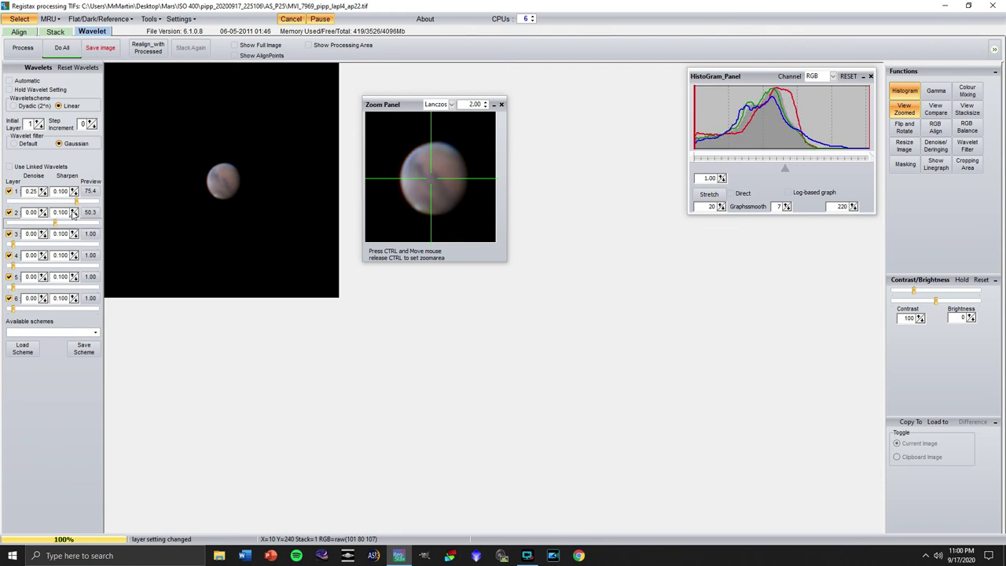
left_click(74, 211)
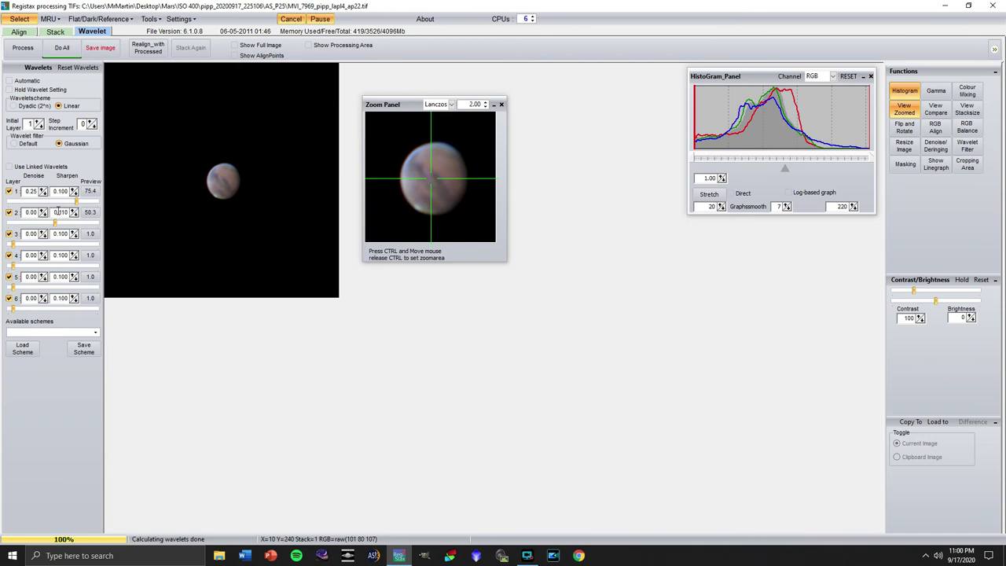
left_click(43, 212)
left_click(43, 211)
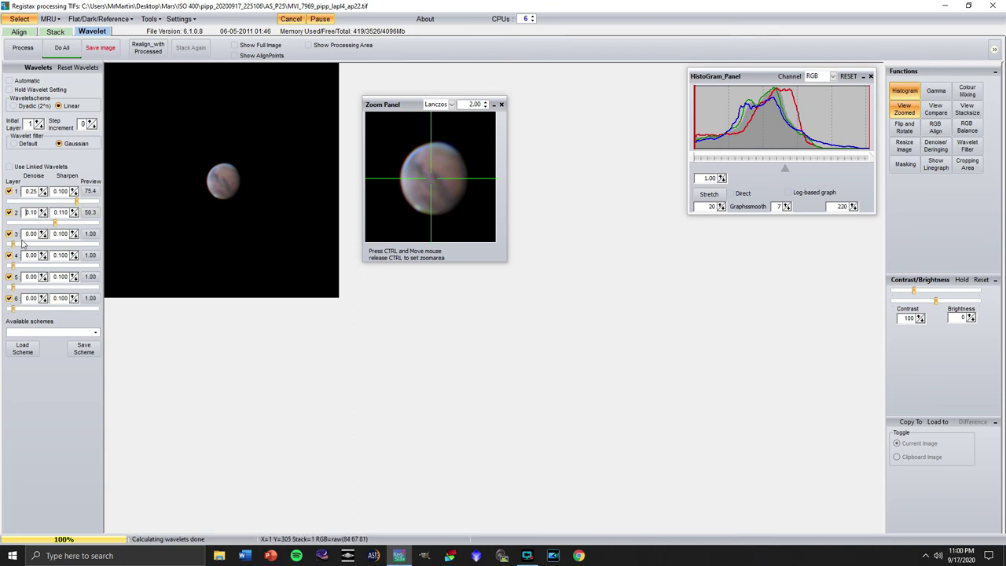
- Set wavelet layer 3 to a strength of 25.7, with sharpen 0.110 and denoise 0.10
left_click_drag(13, 244, 36, 246)
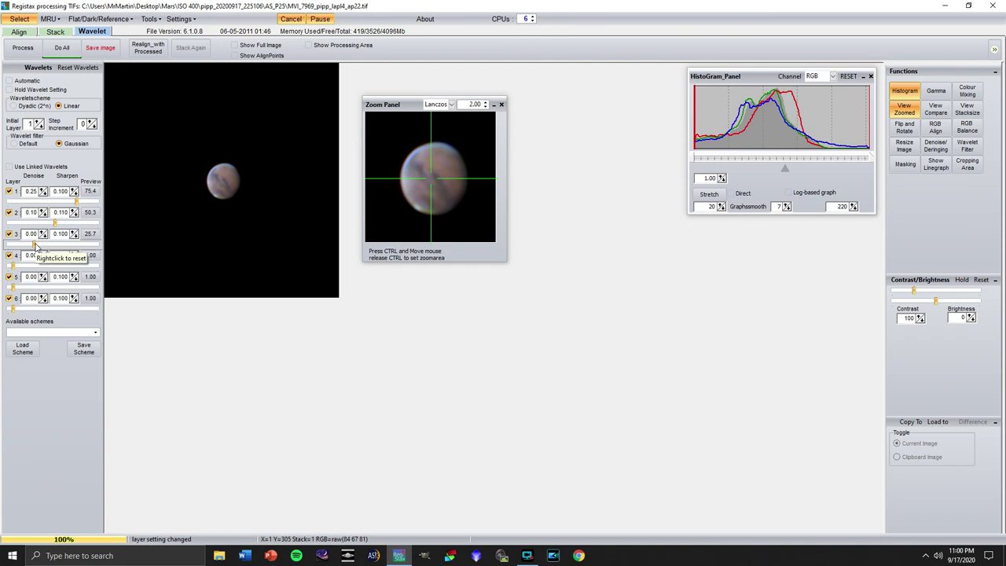
left_click(73, 234)
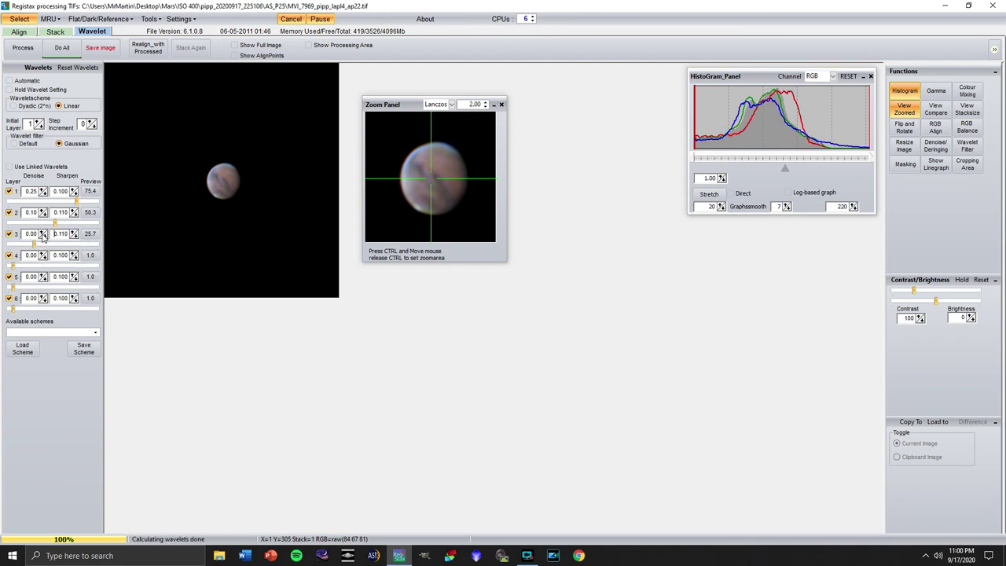
left_click(43, 233)
left_click(43, 234)
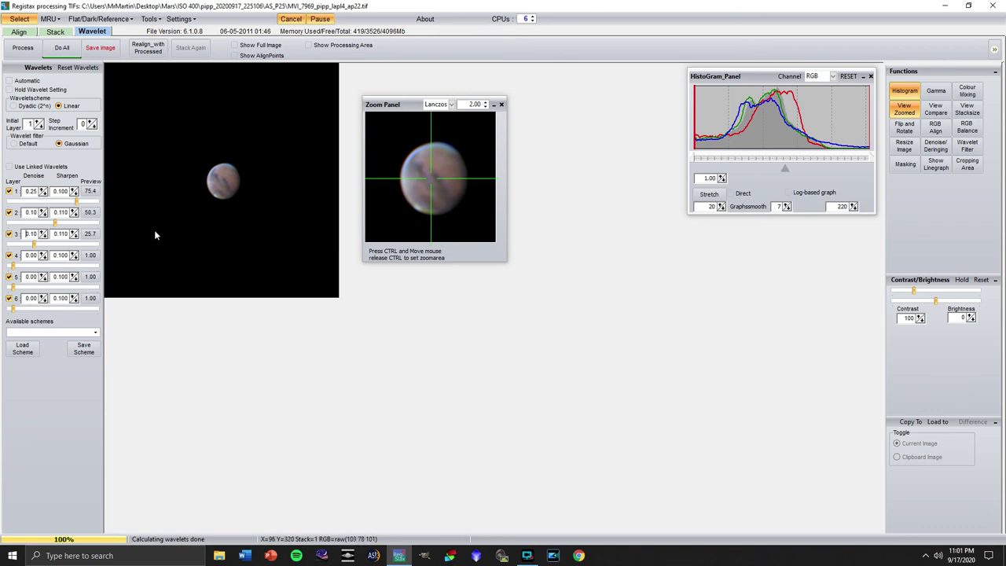
- Try raising the sharpen value of wavelet layer 1 to 0.150
left_click(74, 189)
left_click(74, 189)
left_click(74, 189)
left_click(74, 190)
left_click(74, 190)
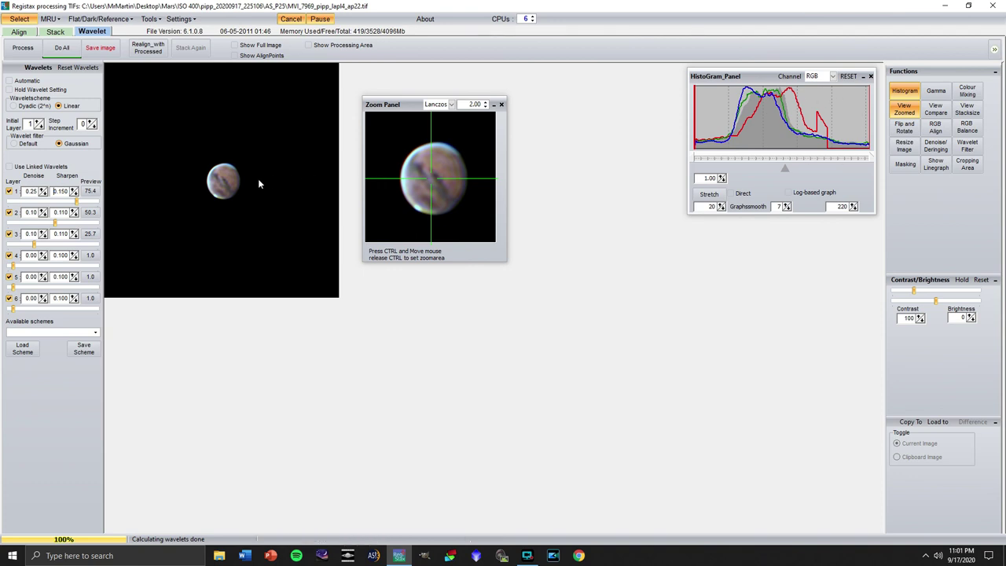
- Return the sharpen value of wavelet layer 1 to 0.100
left_click(74, 193)
left_click(74, 194)
left_click(74, 194)
left_click(74, 194)
left_click(74, 193)
left_click(74, 193)
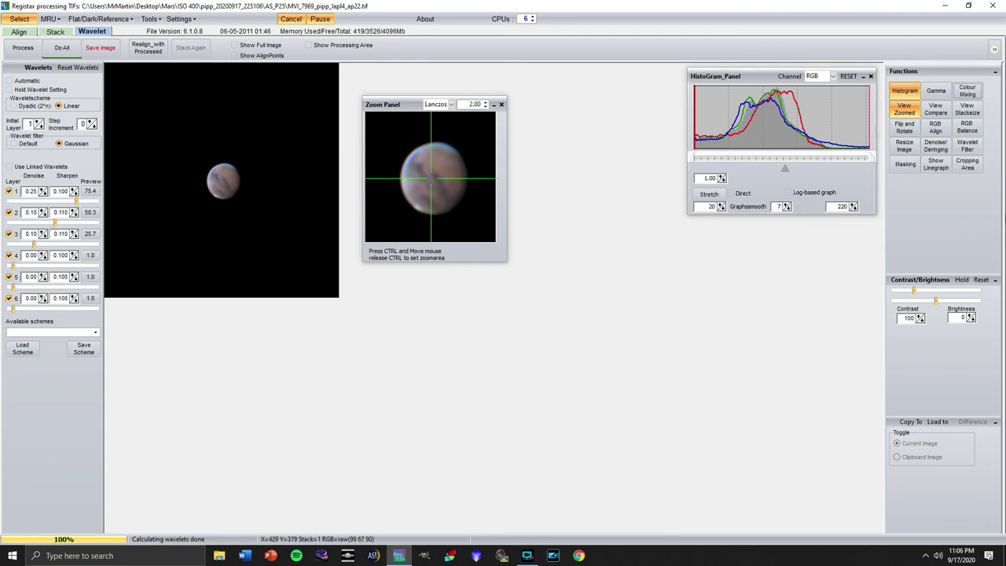
- Open the colour mixing controls and raise the image's saturation to 5
left_click(966, 91)
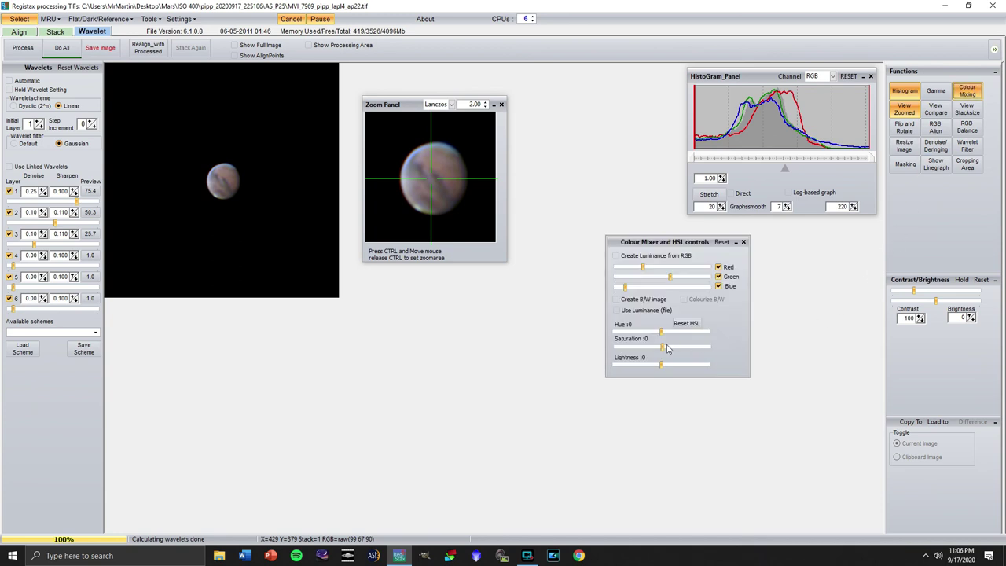
left_click(661, 349)
left_click(714, 348)
left_click(714, 348)
left_click(714, 348)
left_click(715, 348)
left_click(714, 348)
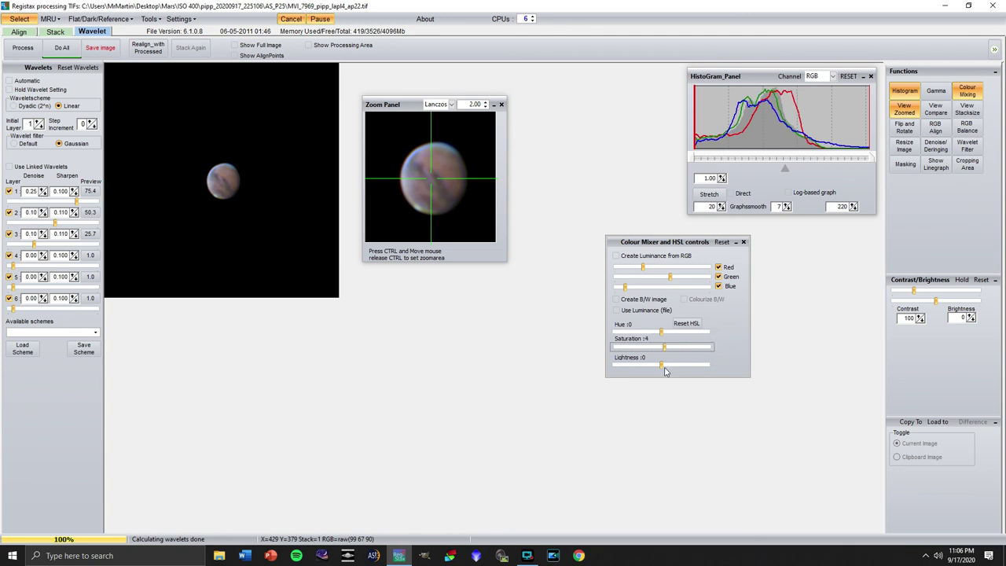
- Lower the image's lightness to -3 and close the colour mixing controls
left_click(662, 366)
key("Left")
key("Left")
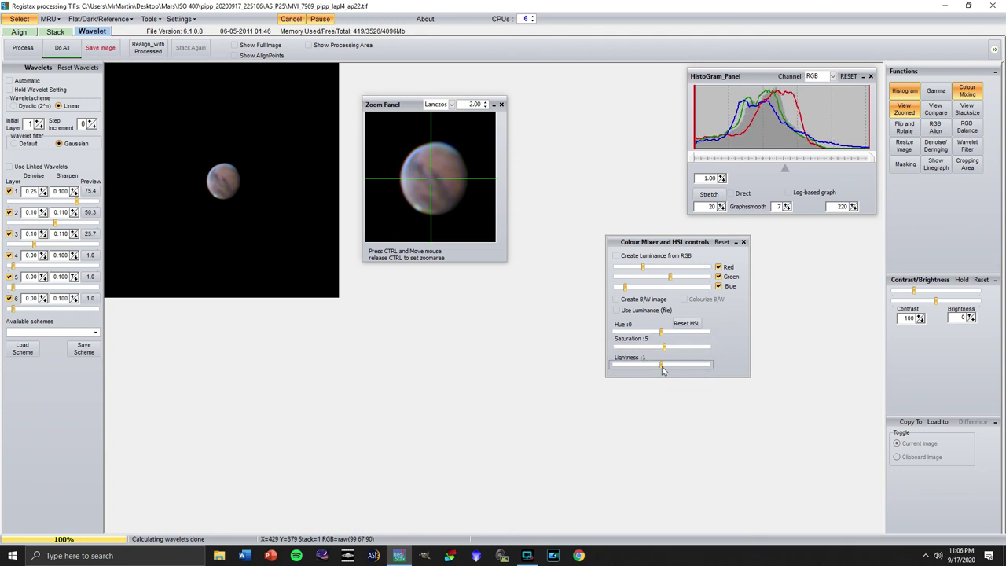
key("Left")
key("Left")
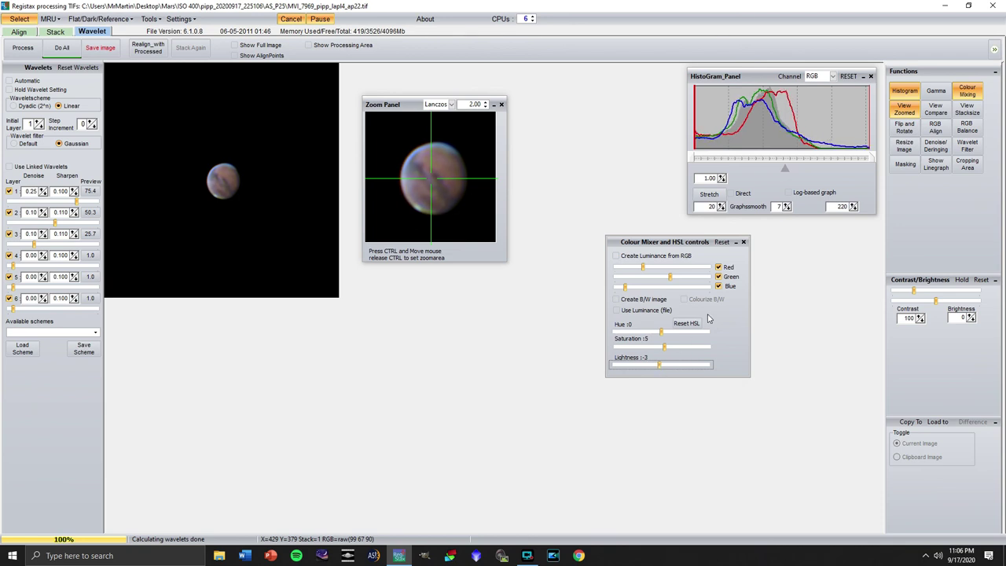
left_click(743, 241)
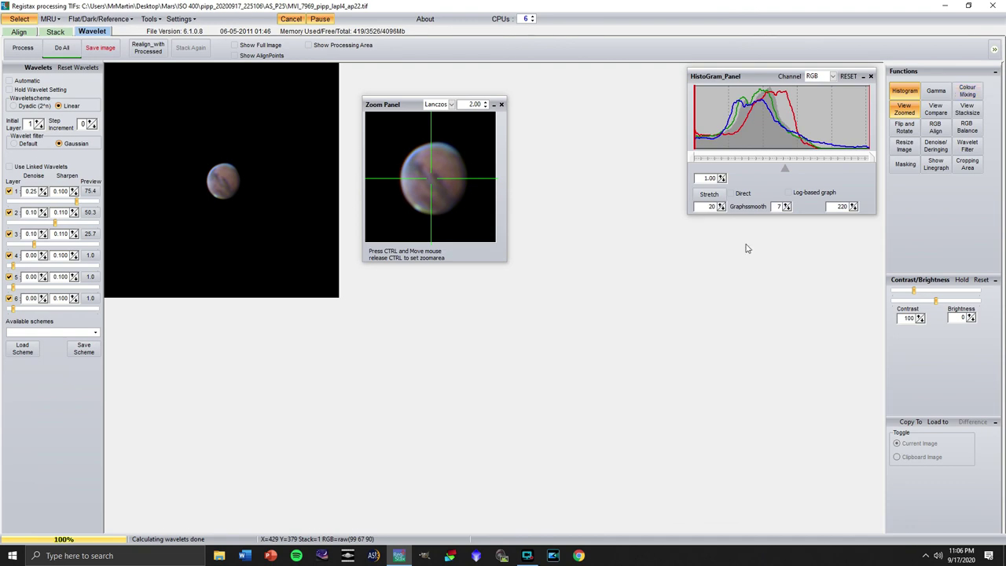